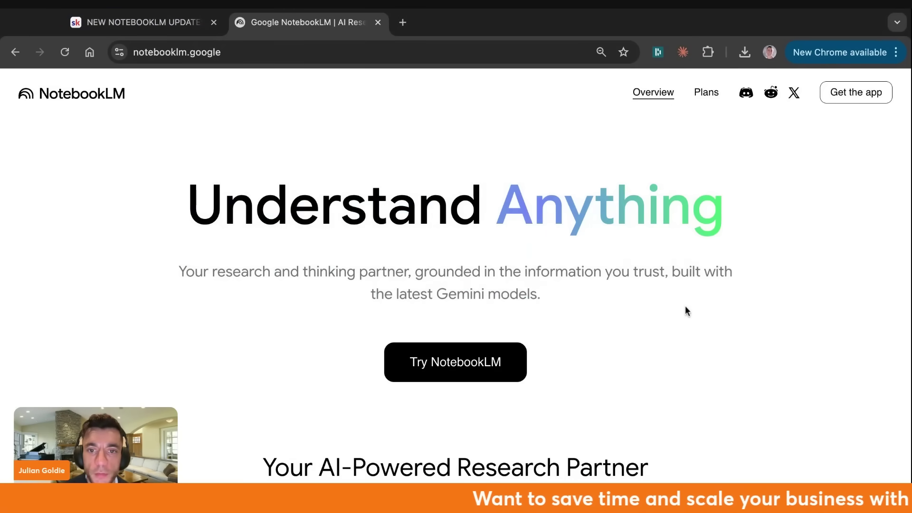
Launch the NotebookLM app, close the leftover landing tab, and scroll down to Recent notebooks
click(469, 346)
click(377, 23)
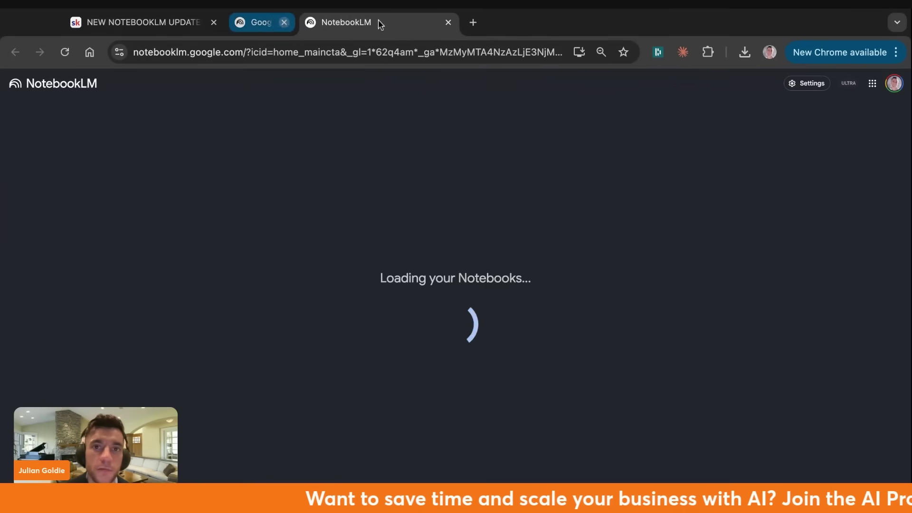
scroll(373, 228, down, 4)
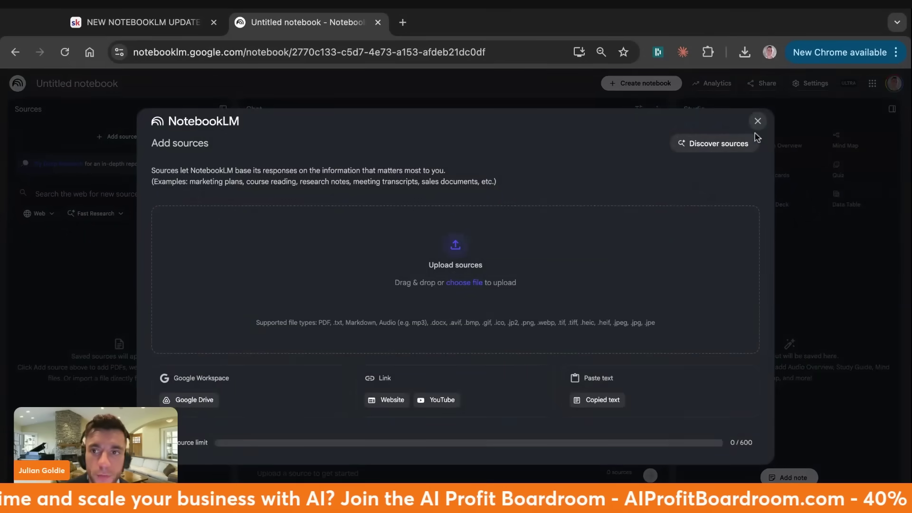
Create a new notebook and start a Deep Research on 'N8N AI automation'
click(758, 120)
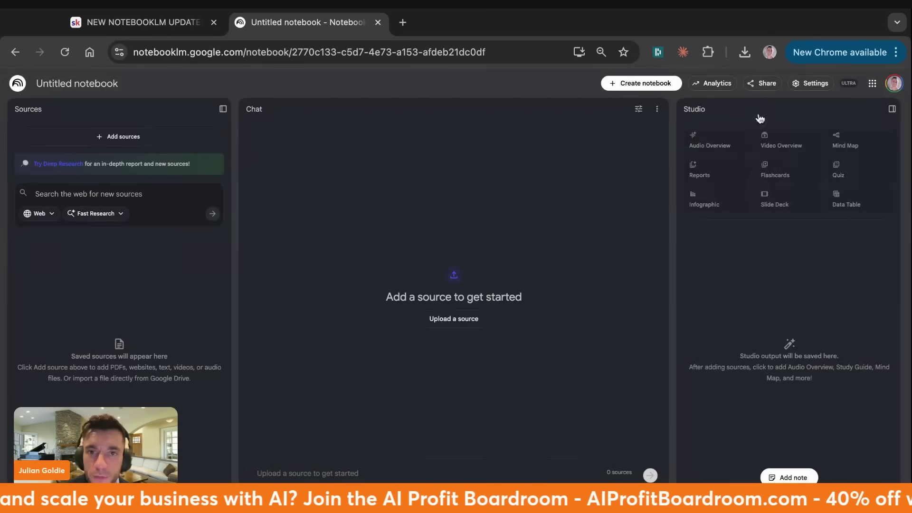
click(95, 213)
click(106, 254)
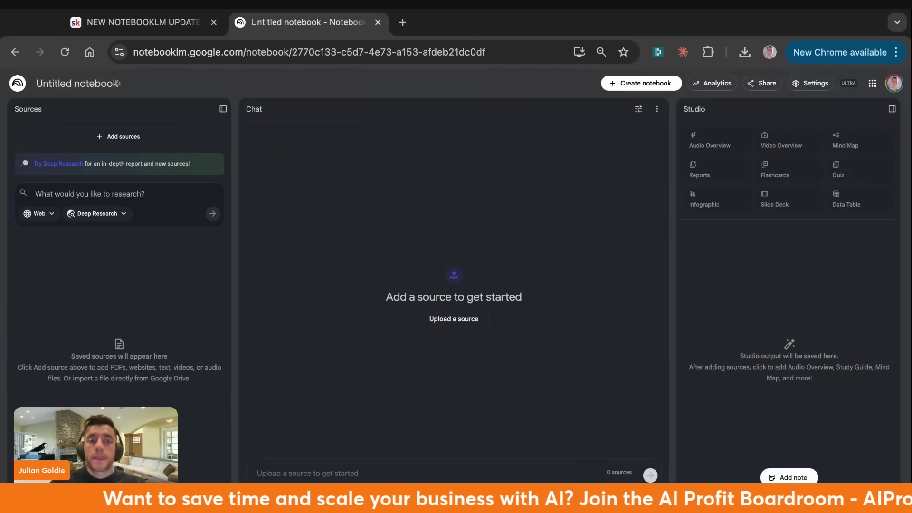
text(N8N A)
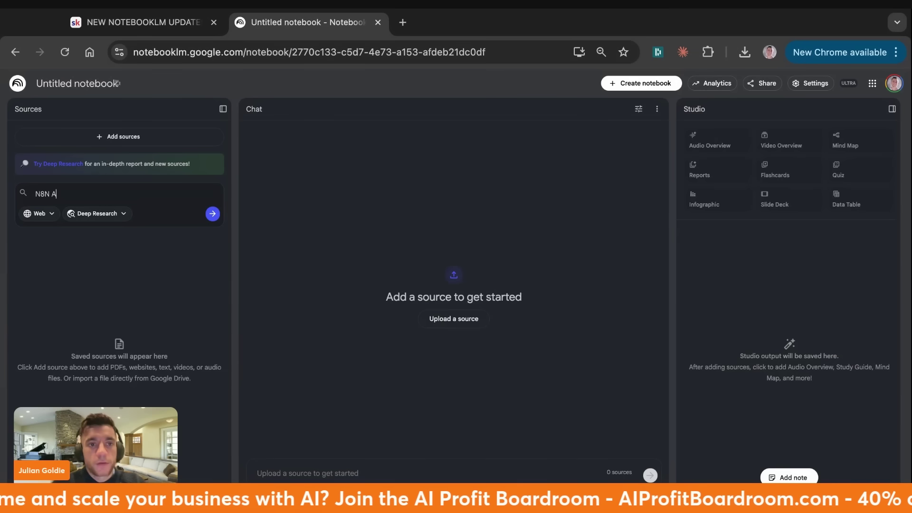
text(I automation)
click(212, 213)
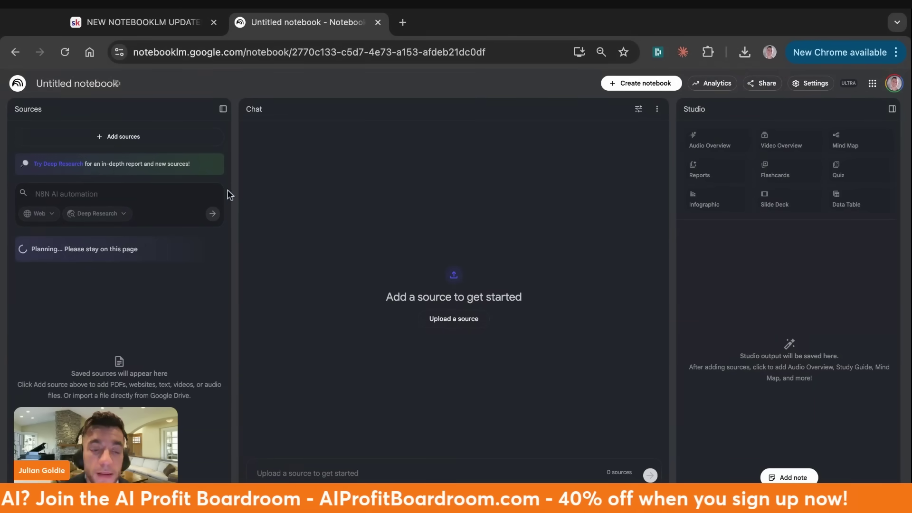
triple_click(159, 248)
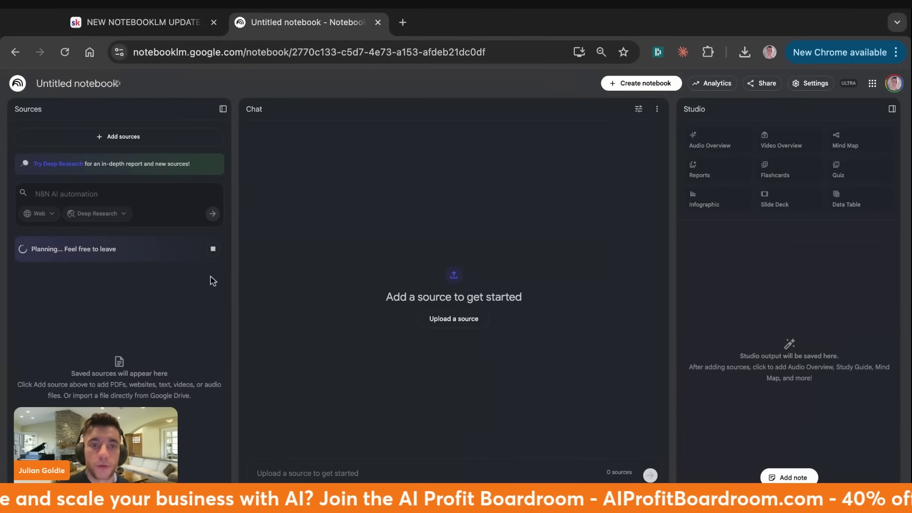
Open the NotebookLM website in a new browser tab
key(ctrl+t)
text(notebo)
key(Return)
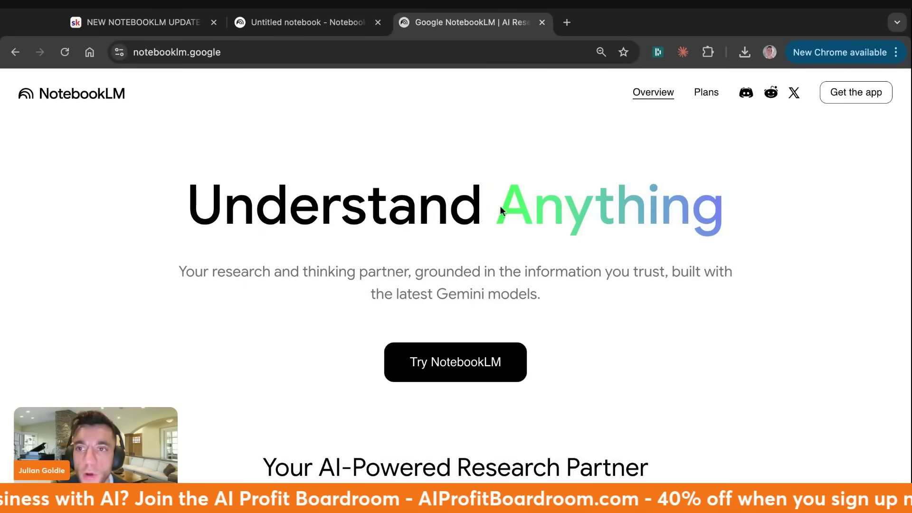
Enter the NotebookLM app, close the old landing tab, and browse the notebook list
click(468, 363)
click(541, 23)
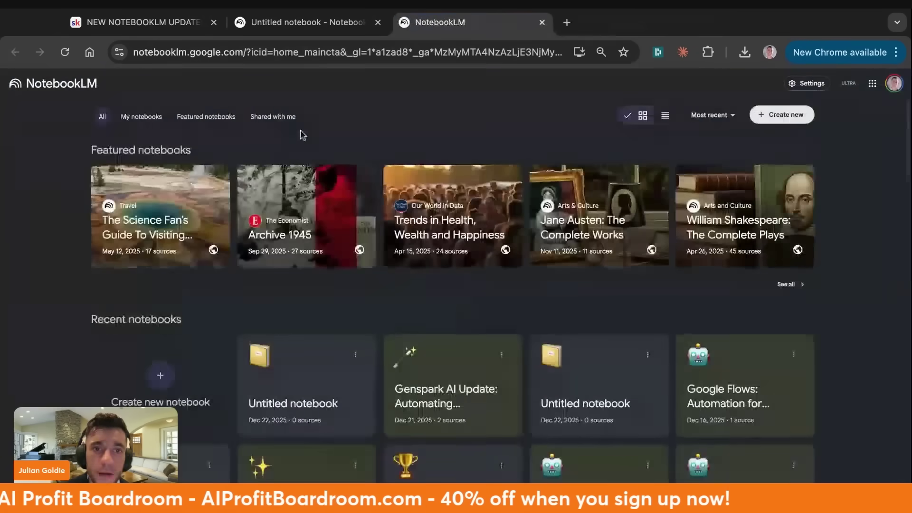
scroll(263, 312, down, 4)
scroll(526, 249, up, 1)
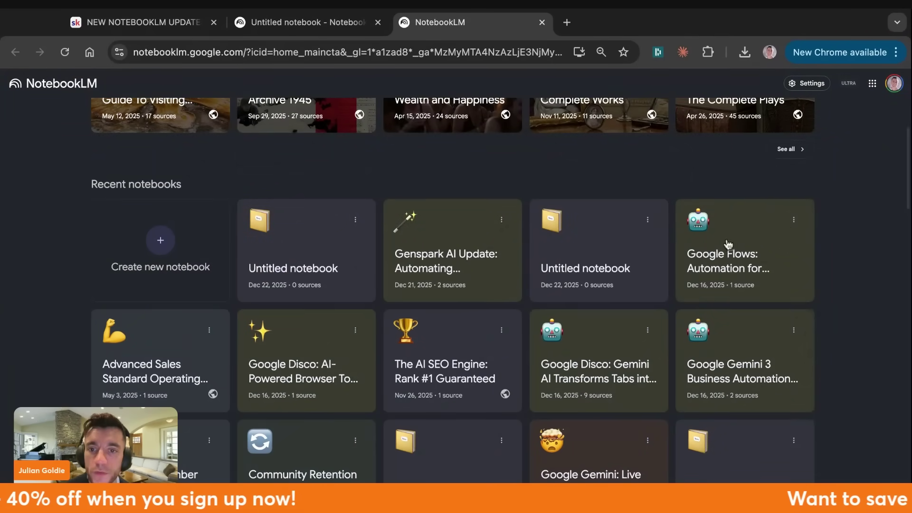
scroll(442, 350, down, 3)
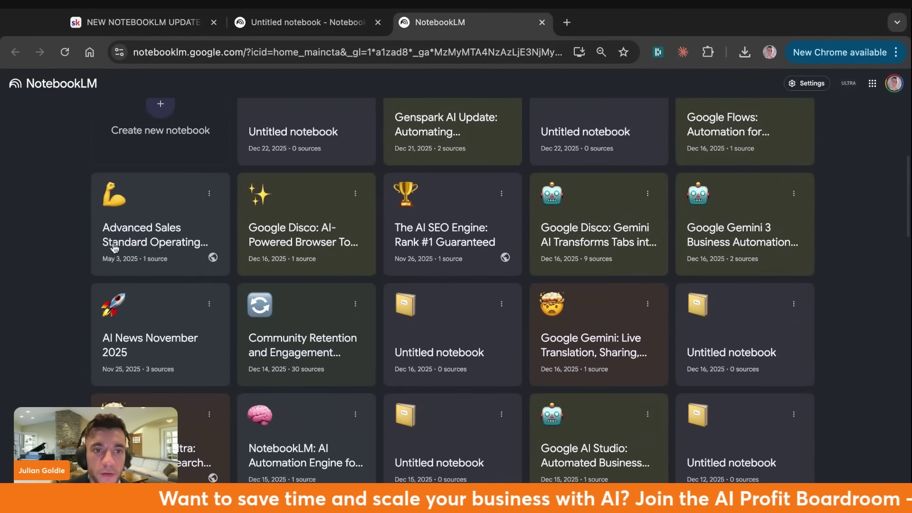
Review the Advanced Sales Standard Operating Procedure notebook's chat, then return to the notebooks home page
click(161, 204)
scroll(405, 214, down, 15)
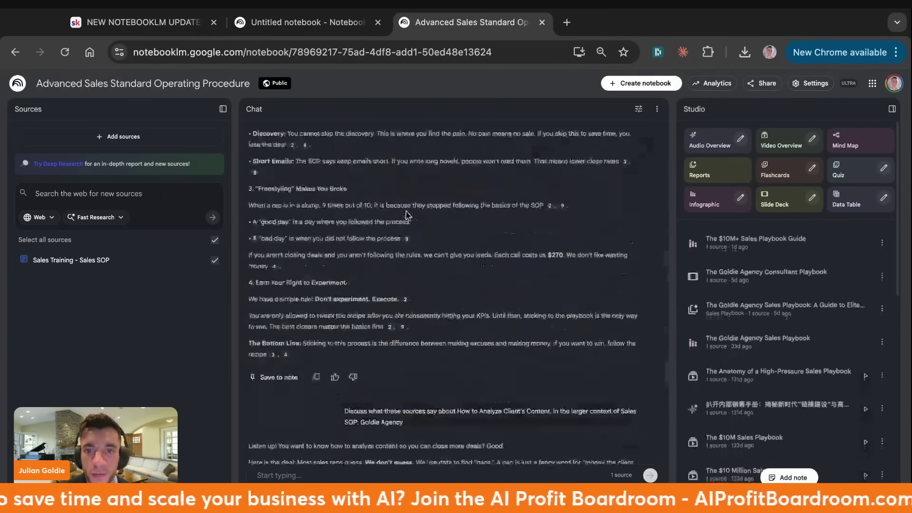
scroll(592, 294, up, 20)
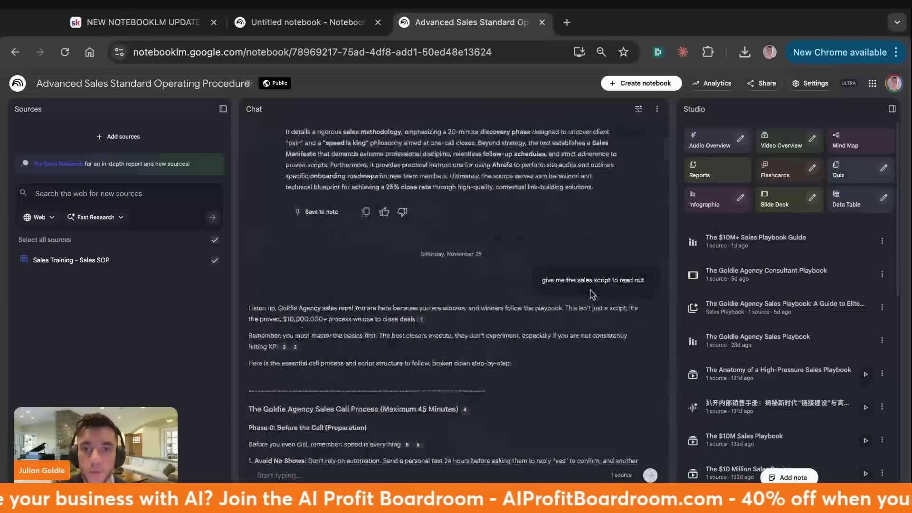
scroll(591, 294, down, 5)
scroll(591, 295, down, 10)
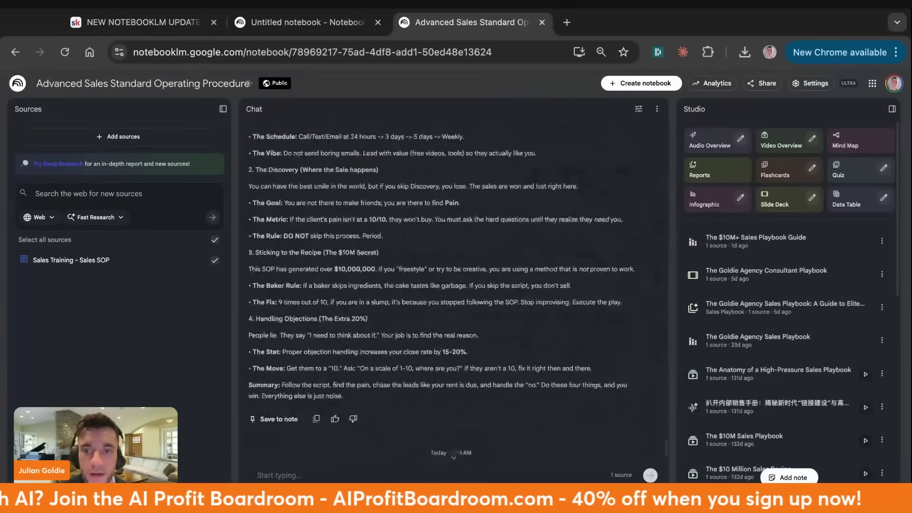
click(18, 84)
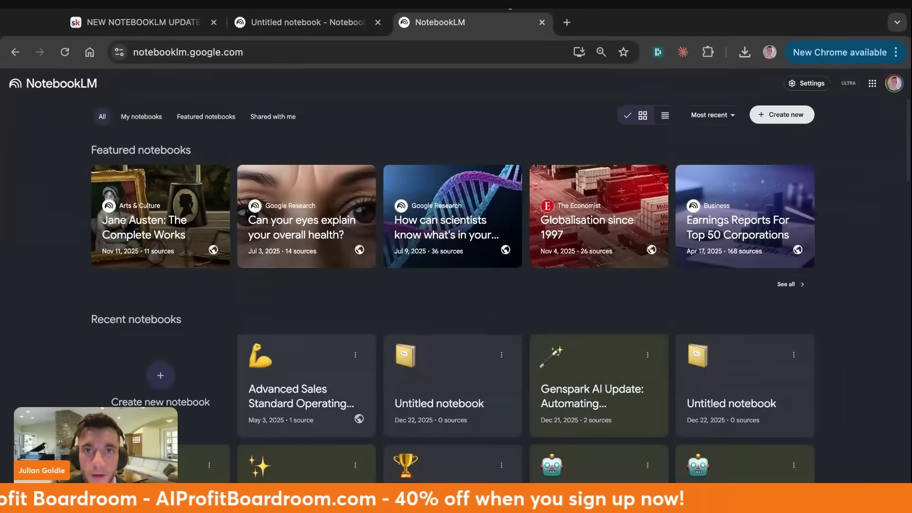
Load gemini.google.com/app in a new browser tab
click(564, 20)
text(gemini.google.com/app)
key(Return)
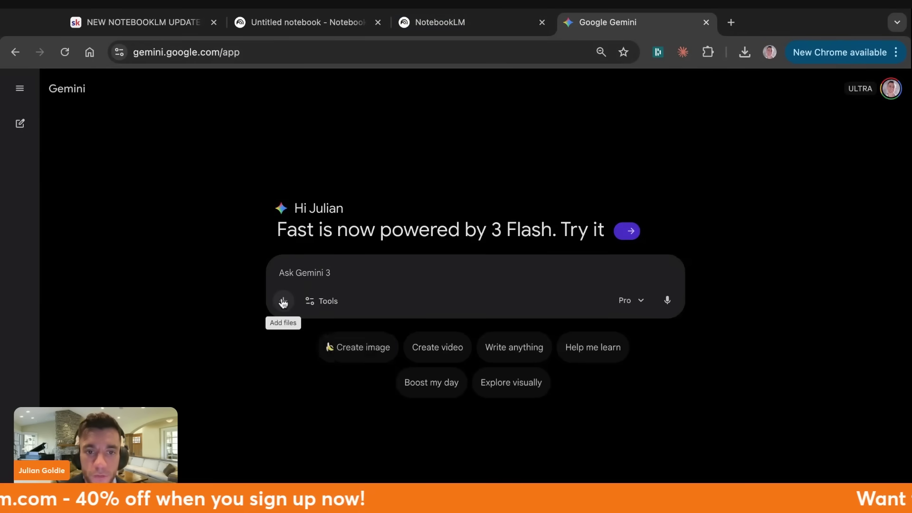
Attach the Advanced Sales Standard Operating Procedure notebook from NotebookLM to the Gemini prompt
click(283, 301)
click(339, 421)
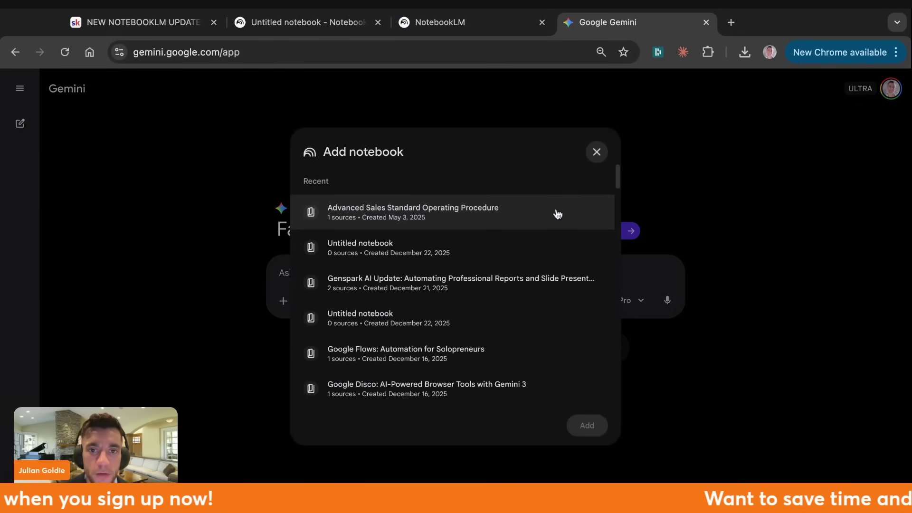
click(596, 152)
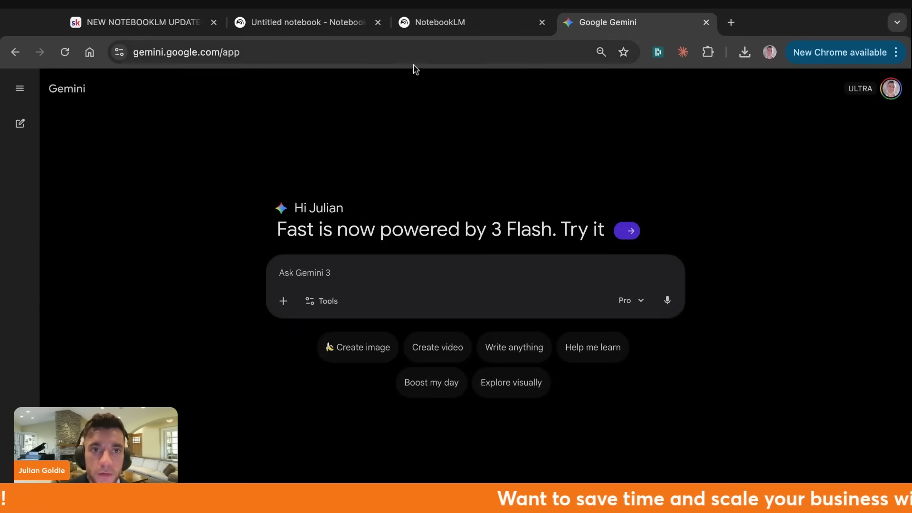
click(283, 301)
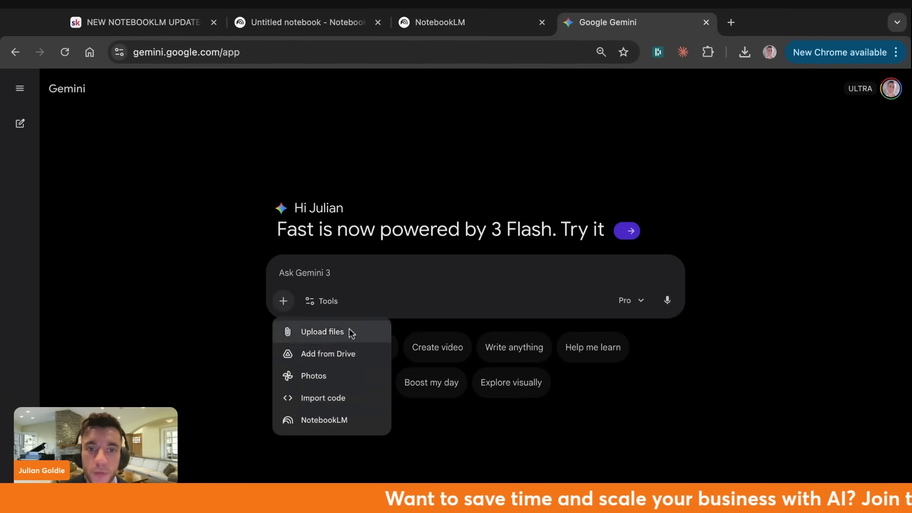
click(328, 417)
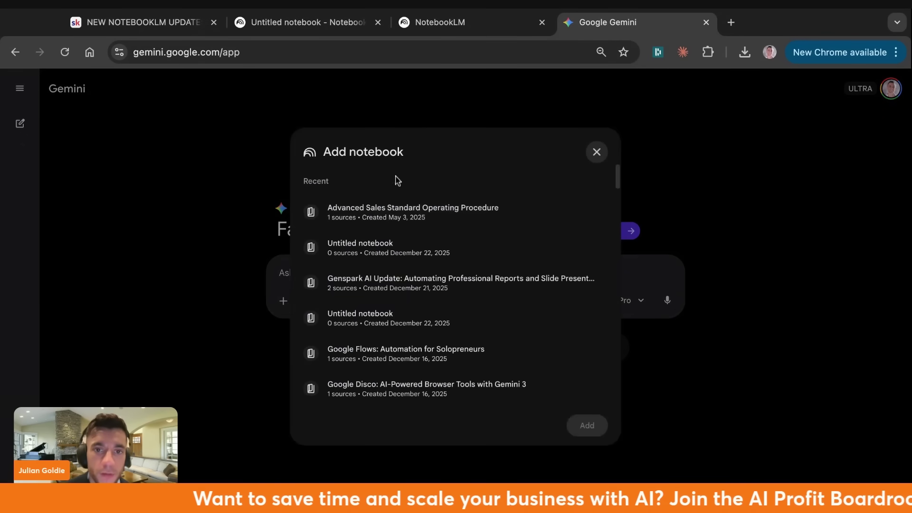
click(475, 224)
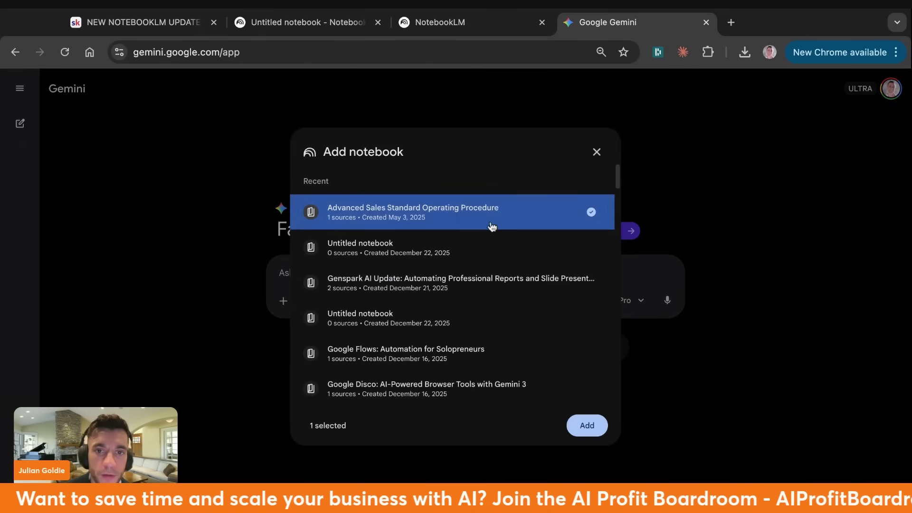
click(586, 430)
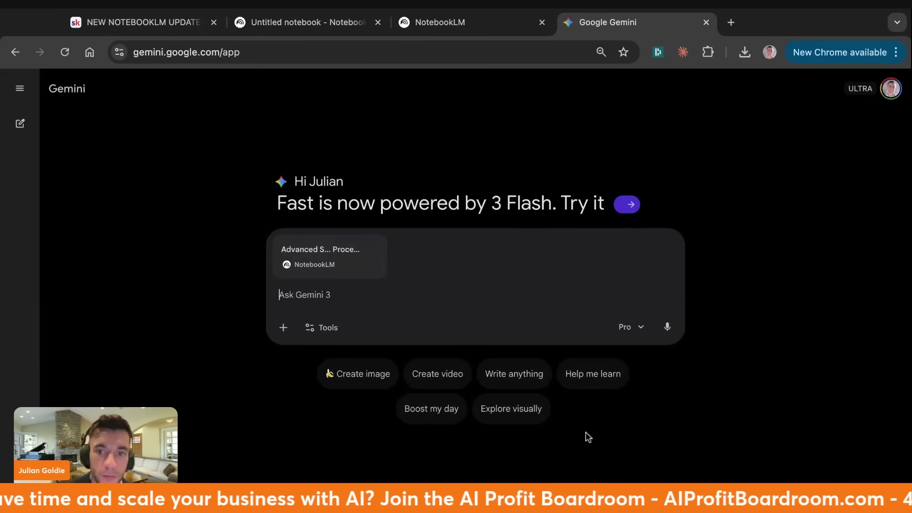
click(326, 327)
Turn on Canvas and write the prompt 'turn this into a beautifully designed landing page'
click(383, 426)
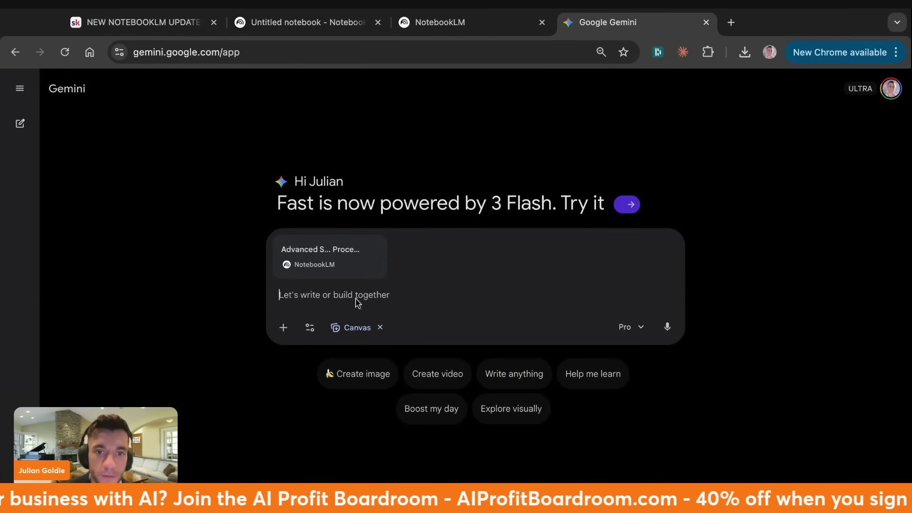
text(turn this in)
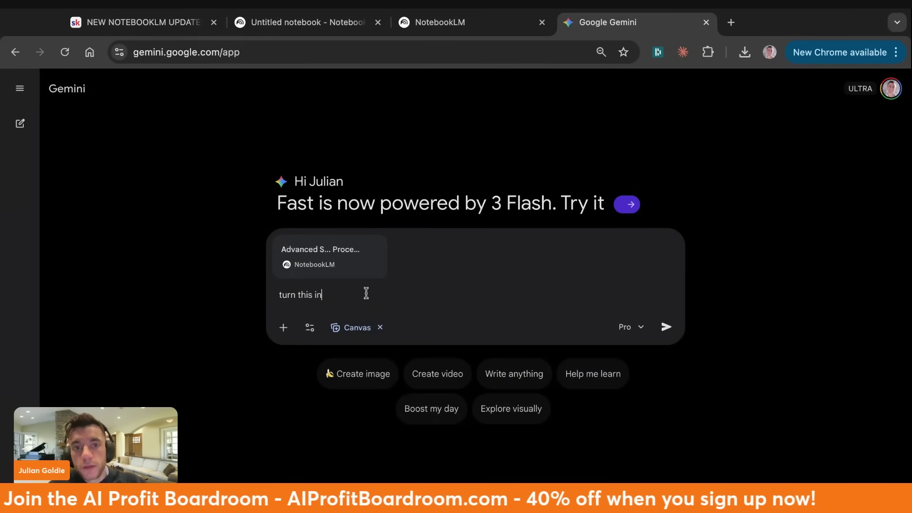
text(to a beautifully d)
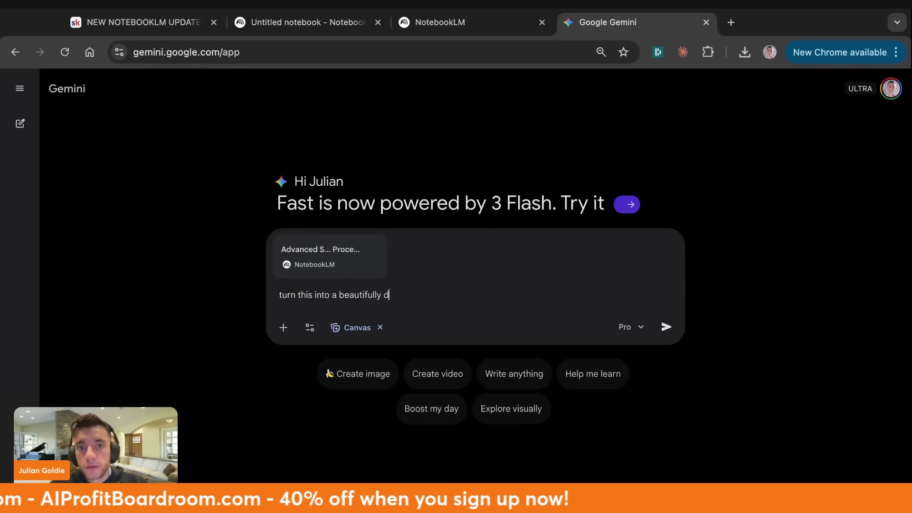
text(esigned website)
key(alt+BackSpace)
text(landing page)
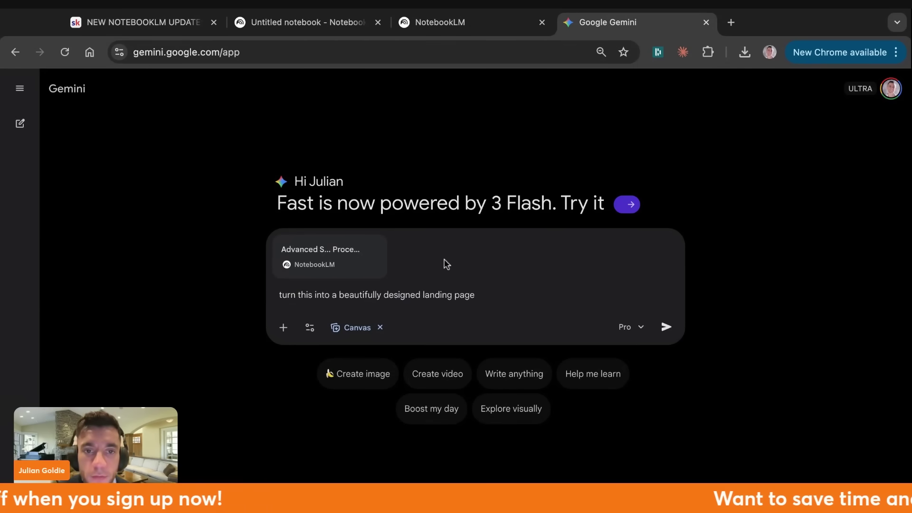
mouse_move(339, 264)
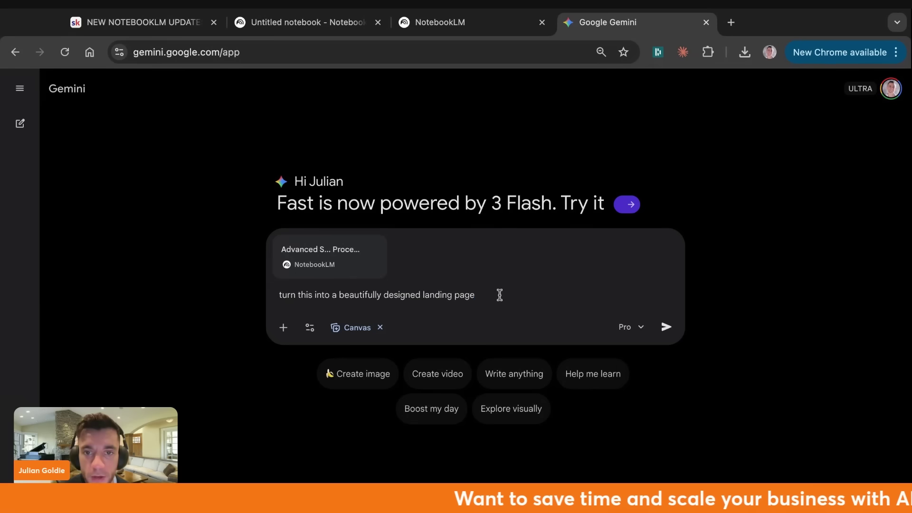
key(super+a)
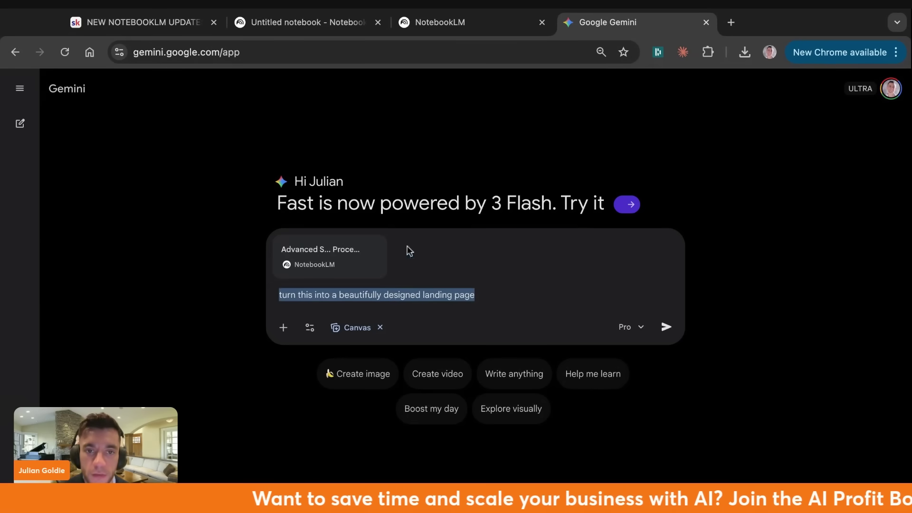
click(409, 296)
key(super+a)
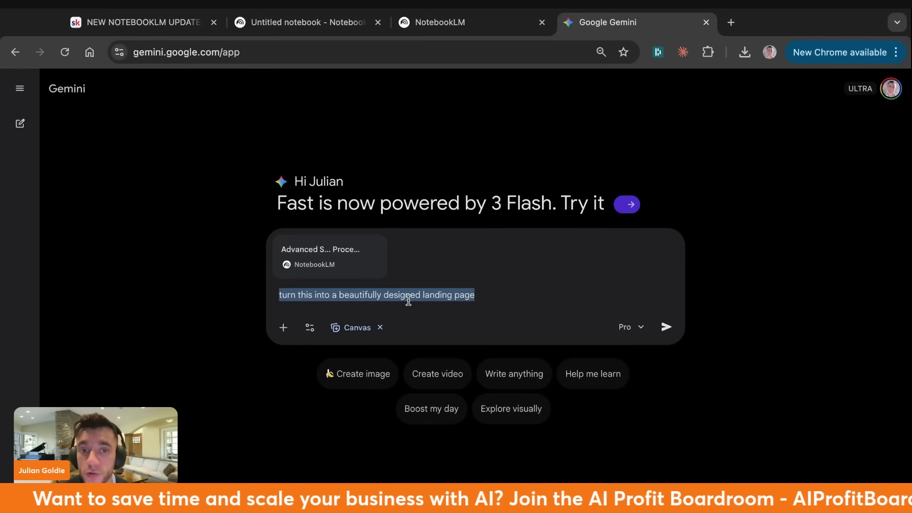
Select the Genspark, second Untitled and Google Flows notebooks to attach from NotebookLM
click(310, 329)
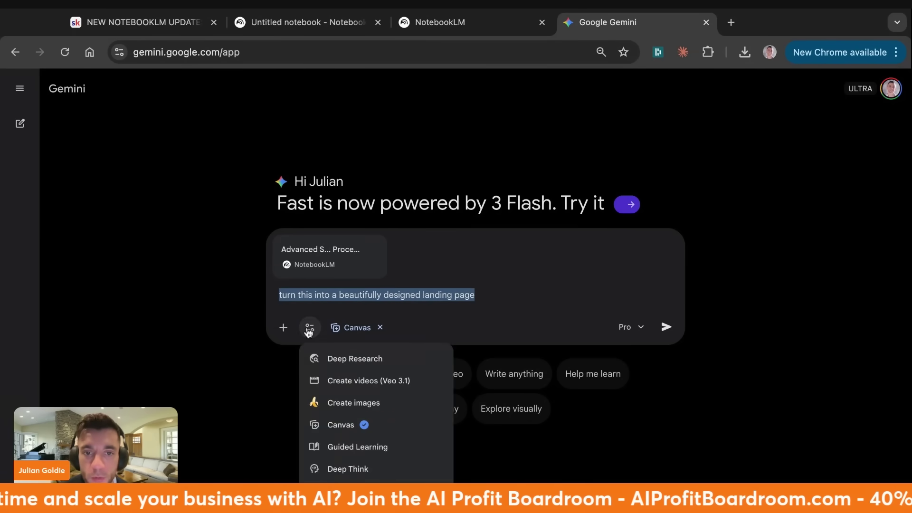
click(283, 329)
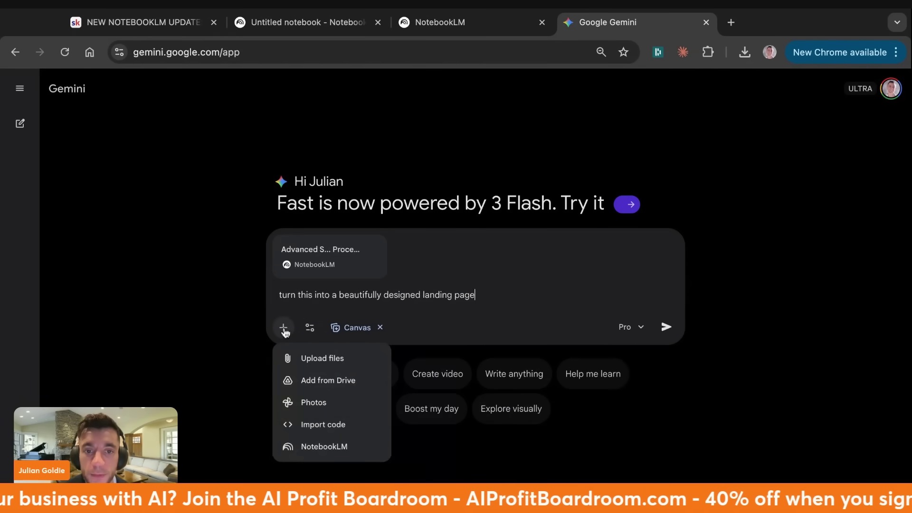
click(302, 444)
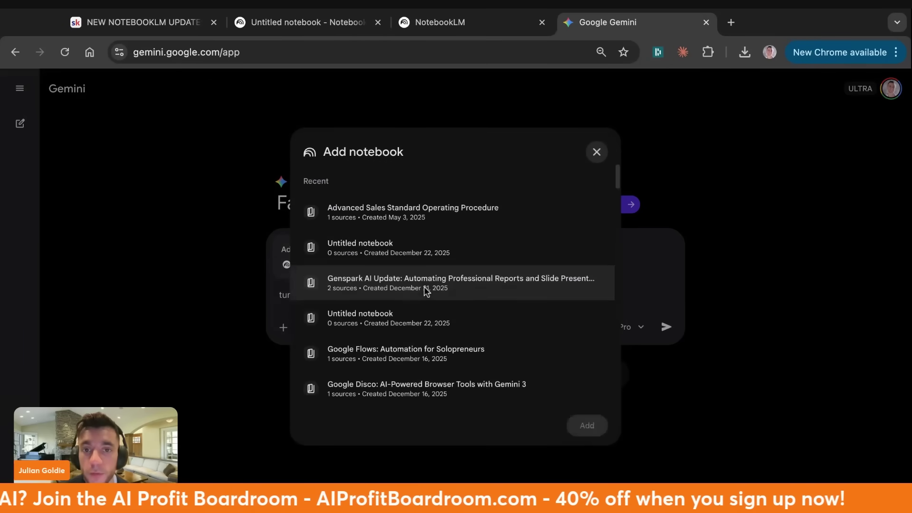
click(426, 283)
click(425, 318)
click(425, 354)
Add the selected notebooks to the prompt and glance at the NotebookLM home page
click(587, 425)
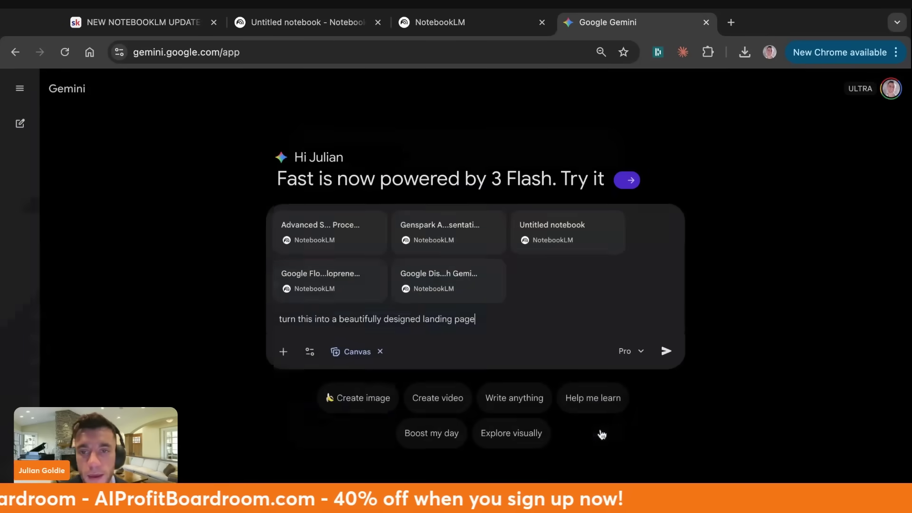
click(496, 22)
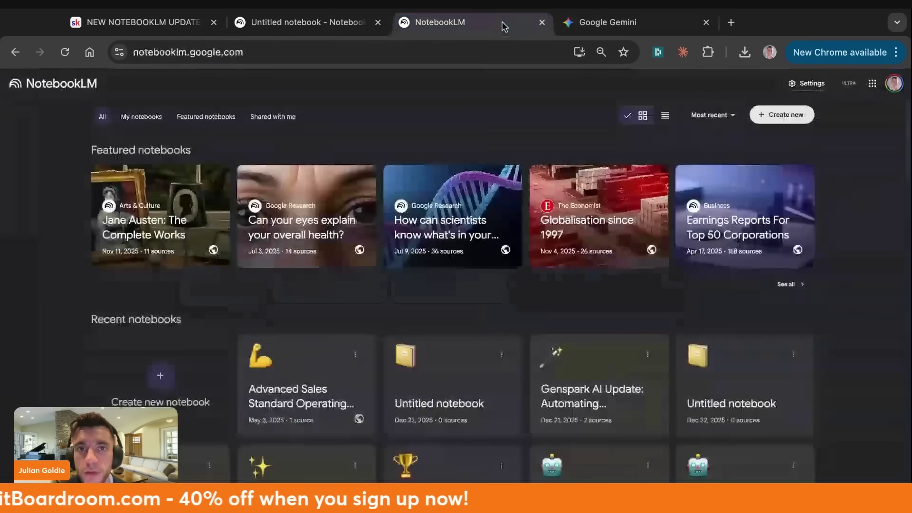
scroll(305, 323, down, 1)
scroll(306, 323, up, 1)
Send the landing-page request in Gemini, then check the untitled notebook's N8N research progress
click(608, 22)
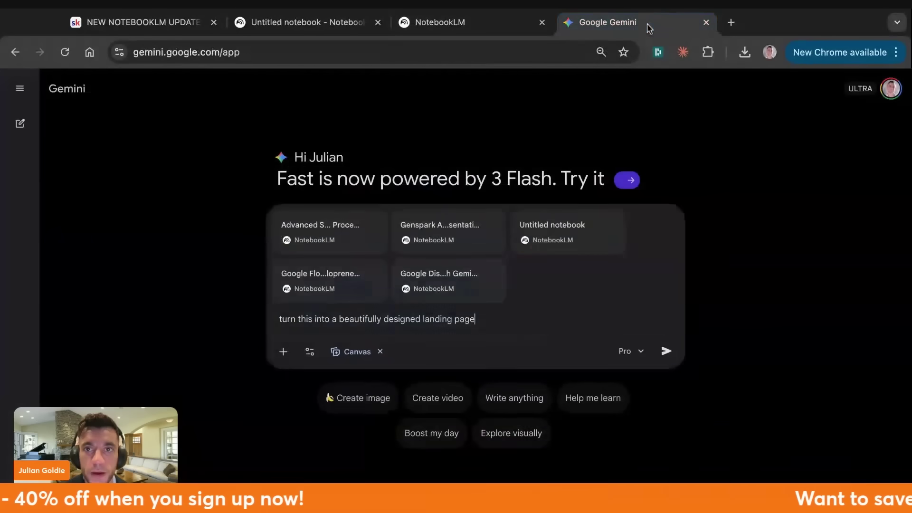
click(666, 351)
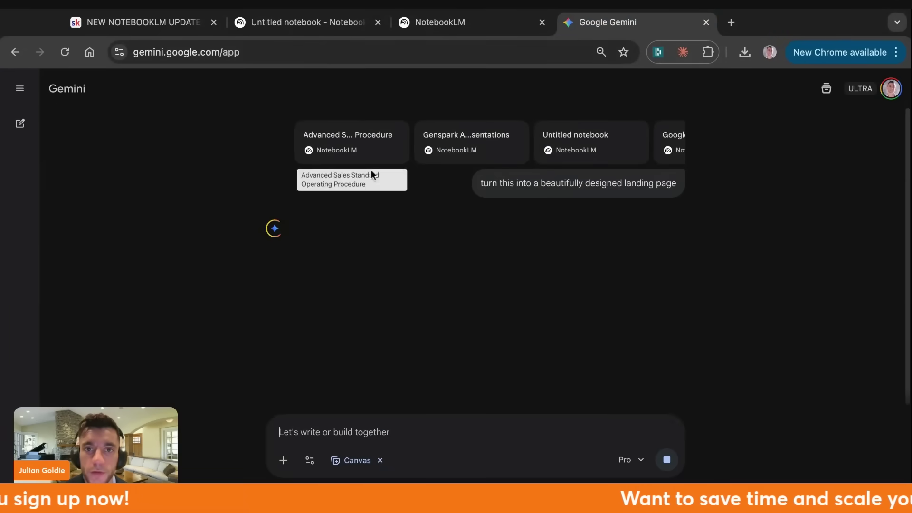
click(463, 24)
click(322, 24)
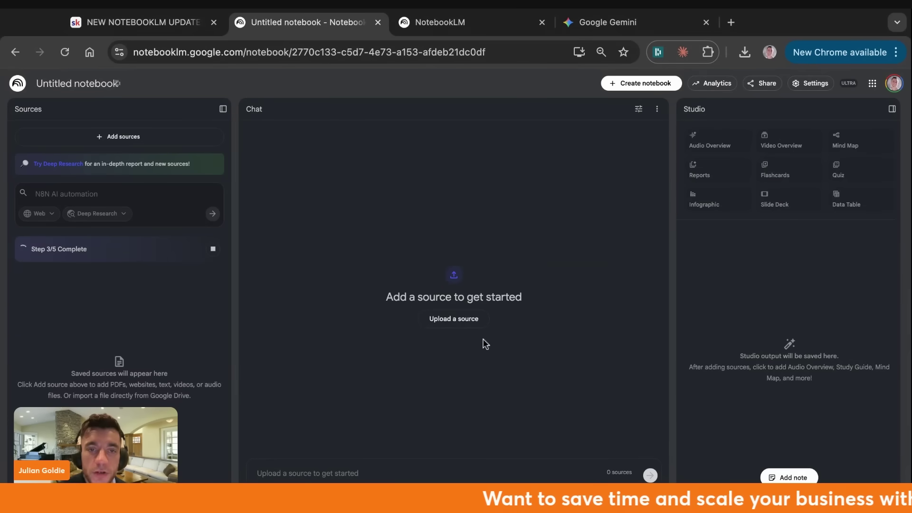
Return to the NotebookLM home tab and open the Genspark AI Update notebook
click(424, 26)
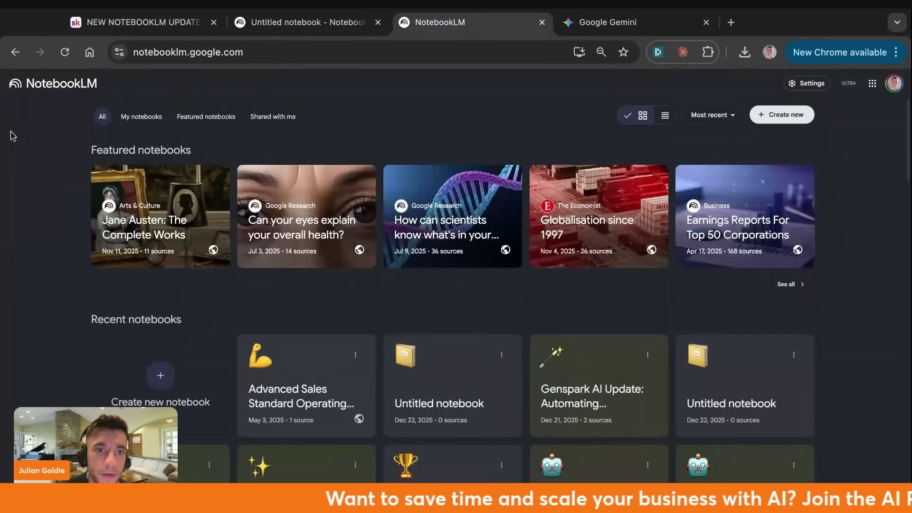
scroll(405, 403, down, 5)
click(559, 151)
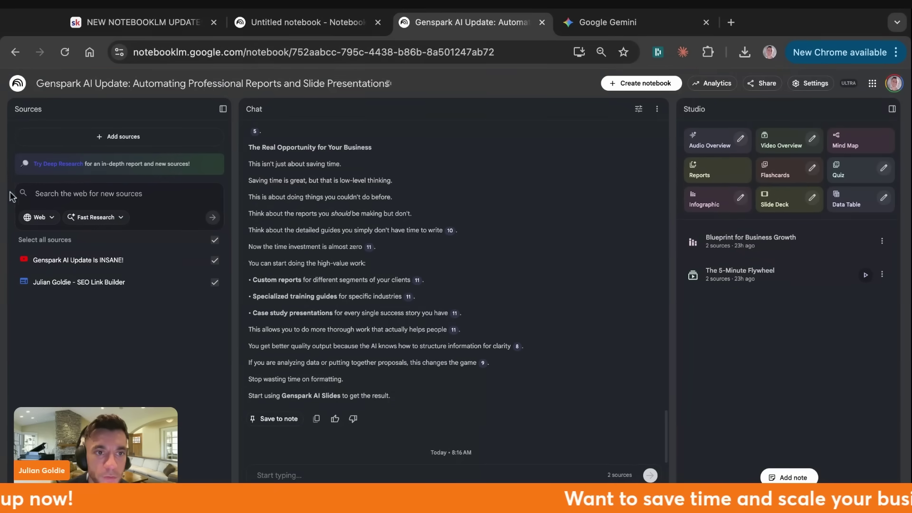
Open the Genspark notebook's Add sources window and highlight the supported file types line
click(119, 137)
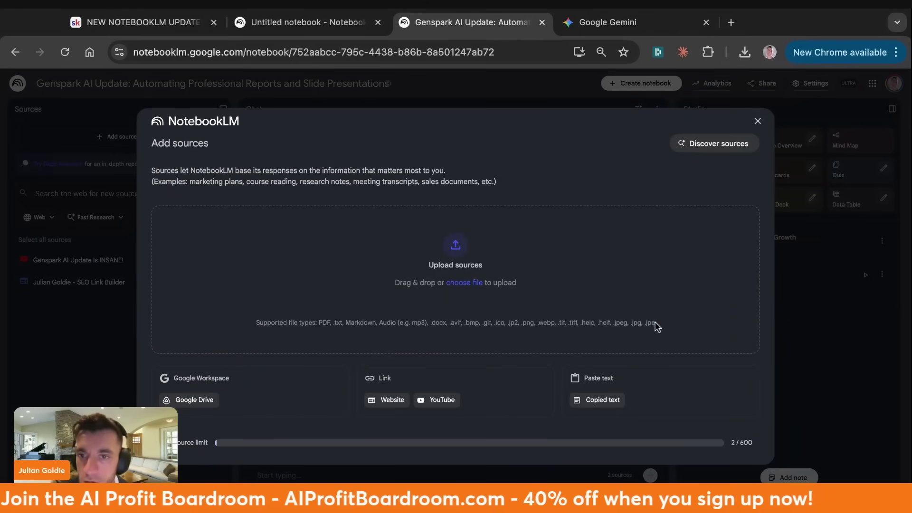
drag(610, 323, 657, 325)
click(372, 327)
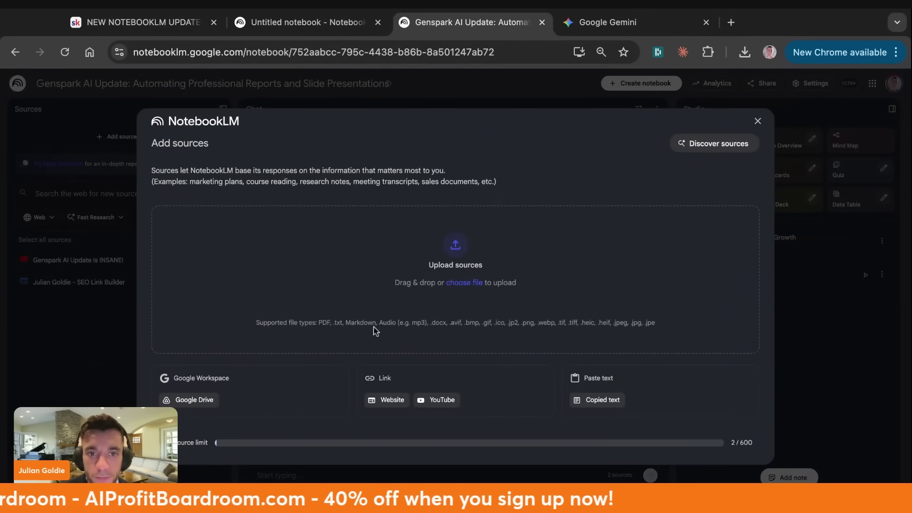
triple_click(385, 328)
click(426, 323)
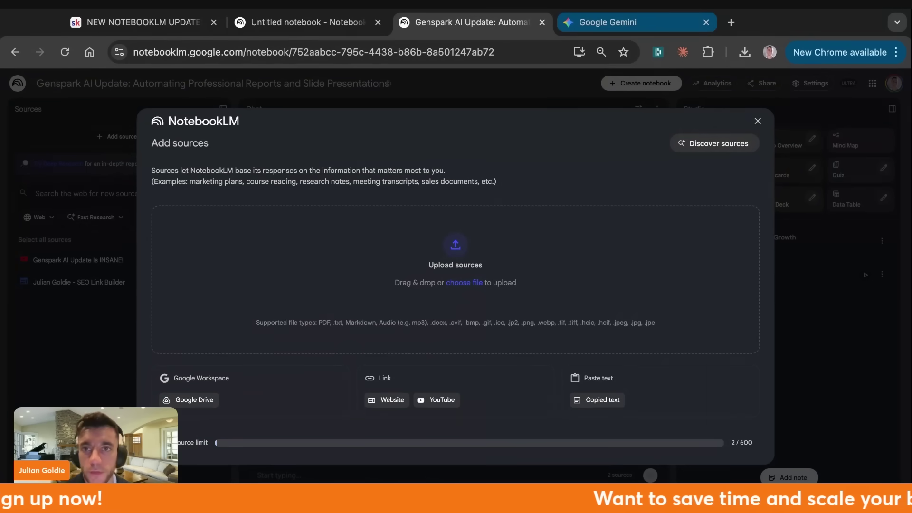
Load Meta Ads Manager via the autocompleted 'ads' address in the Gemini tab
click(617, 23)
key(ctrl+l)
text(ads)
key(alt+Return)
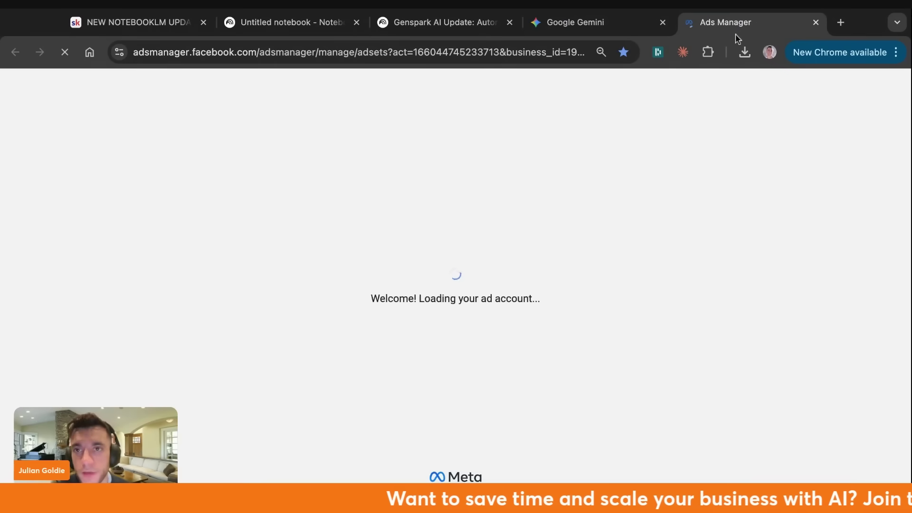
Move the Ads Manager tab forward and open the SEO Interests ad set and its ad for review
drag(738, 29, 433, 29)
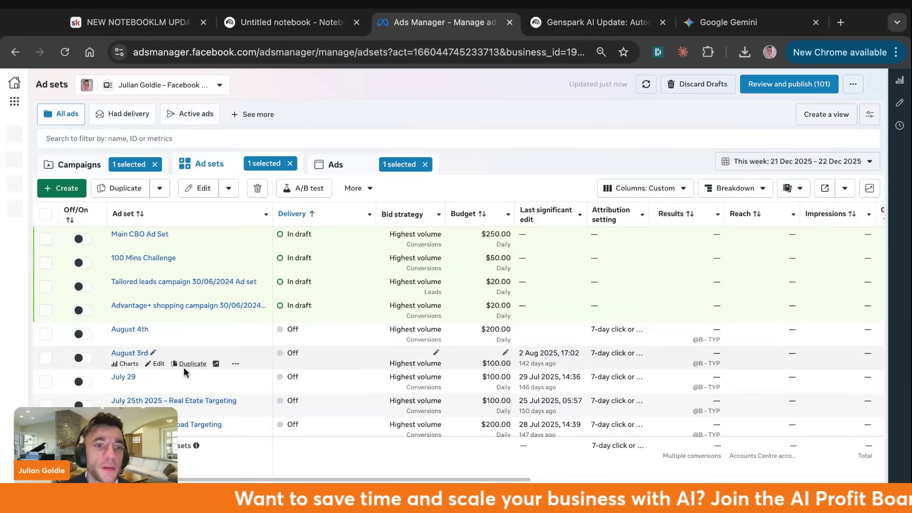
scroll(183, 367, down, 10)
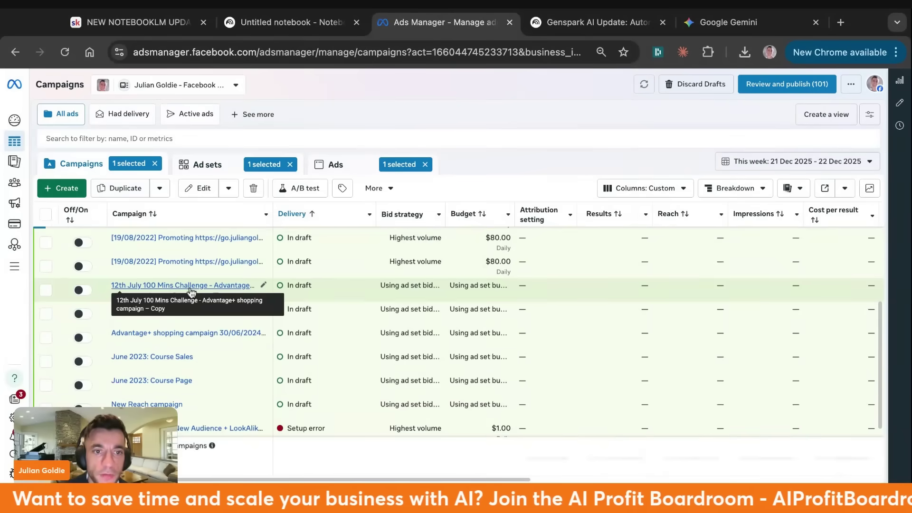
scroll(191, 291, down, 3)
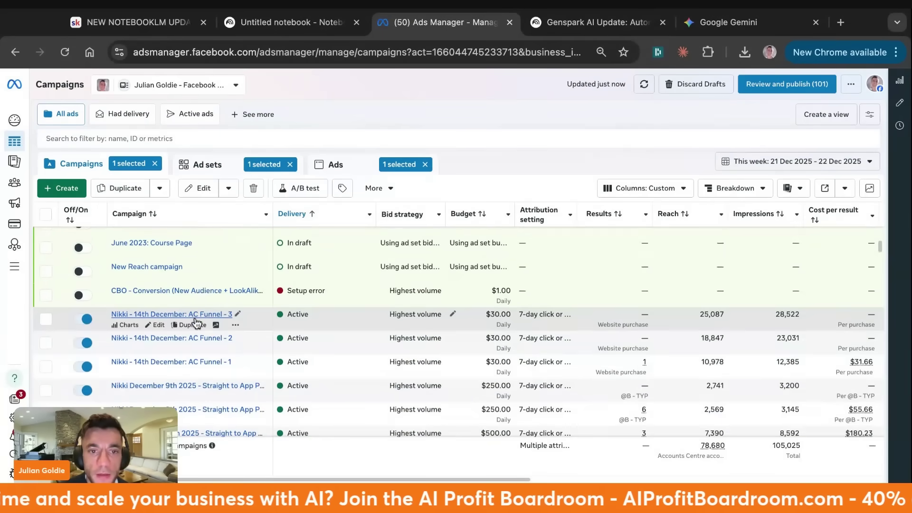
click(194, 315)
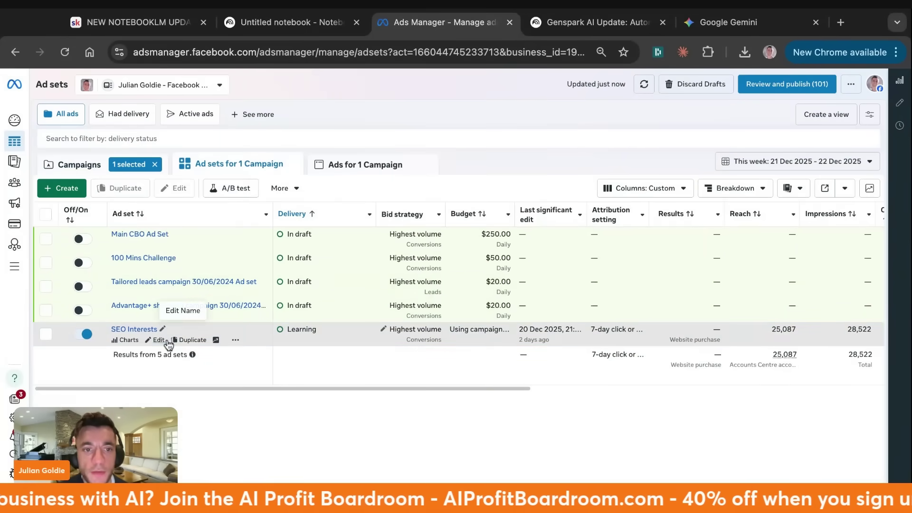
click(167, 341)
scroll(692, 366, down, 6)
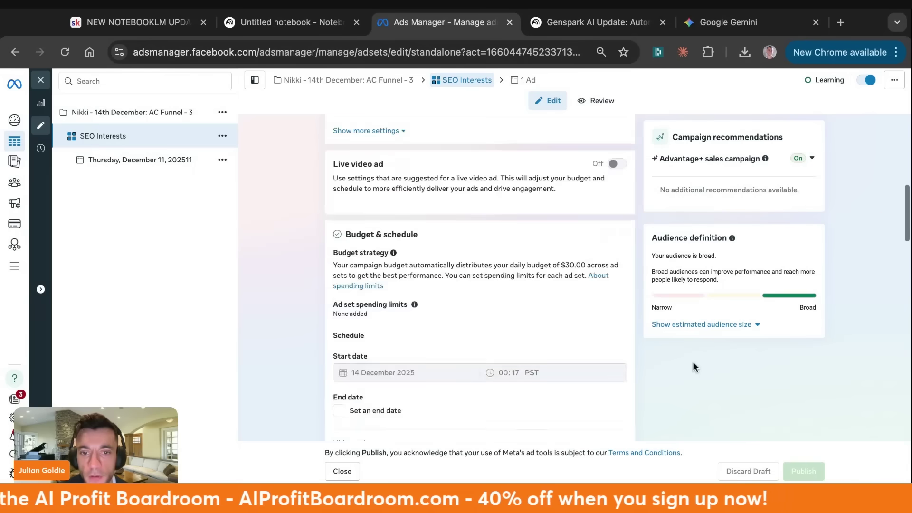
scroll(672, 374, down, 15)
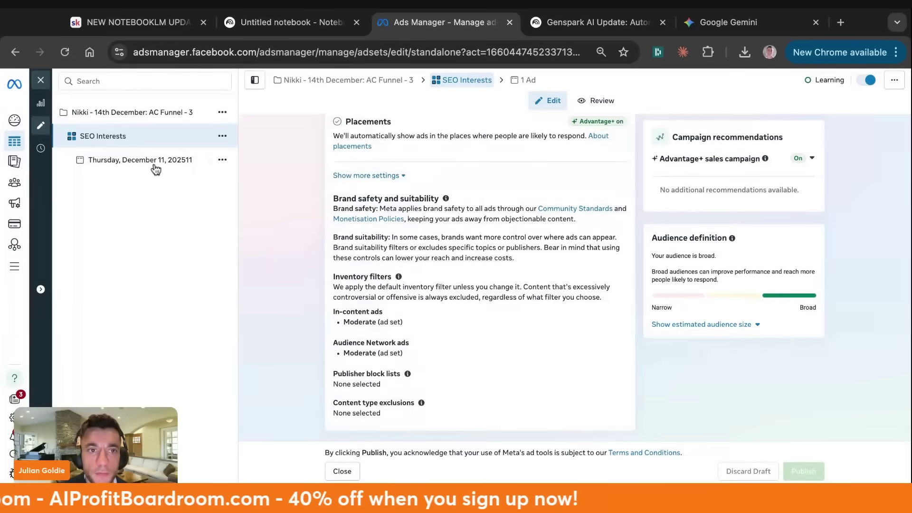
click(155, 164)
scroll(884, 247, down, 4)
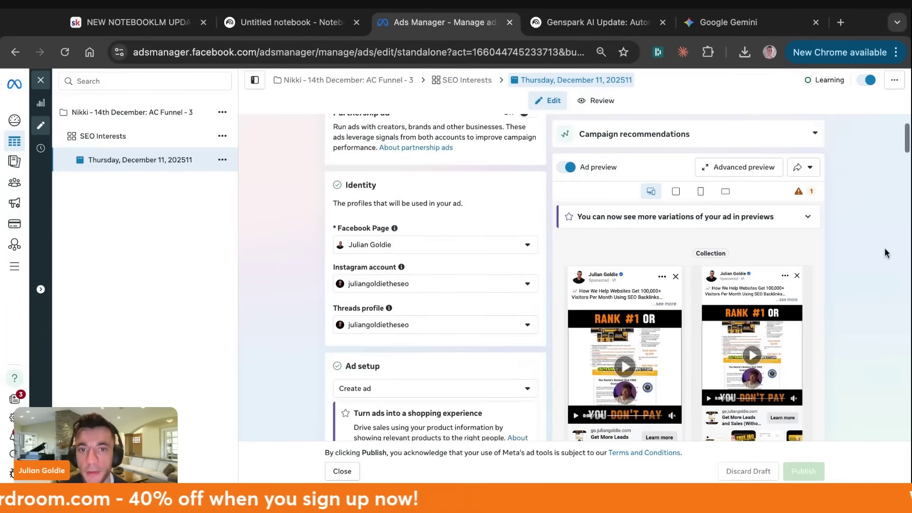
scroll(538, 278, down, 10)
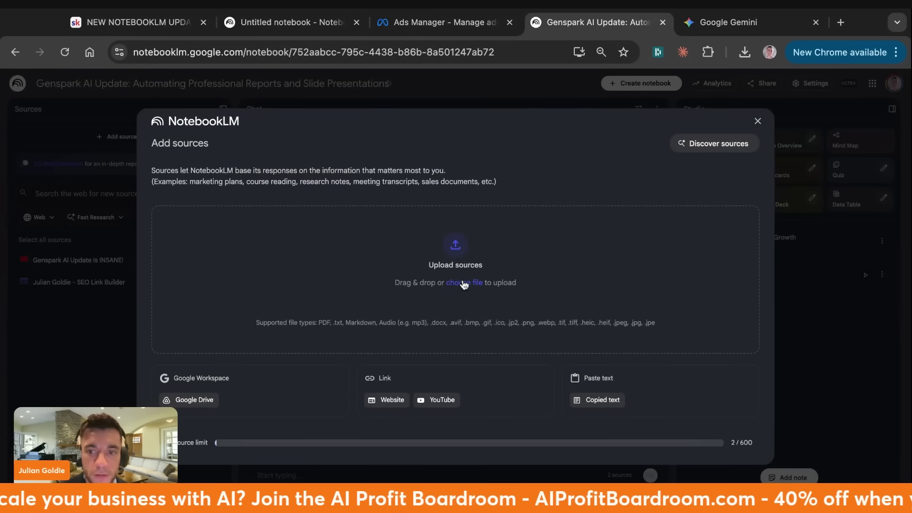
Close Add sources, create a new notebook with an uploaded screenshot, and return to the N8N research notebook
click(758, 122)
click(786, 119)
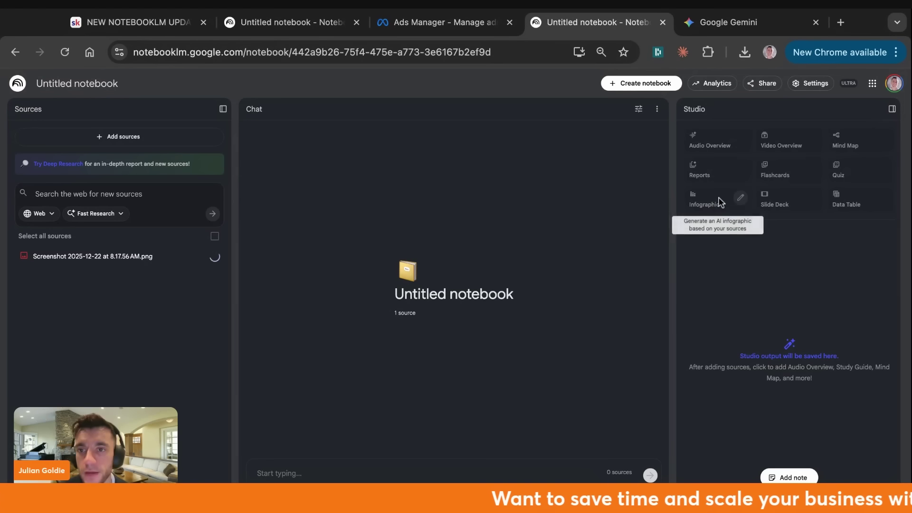
click(325, 27)
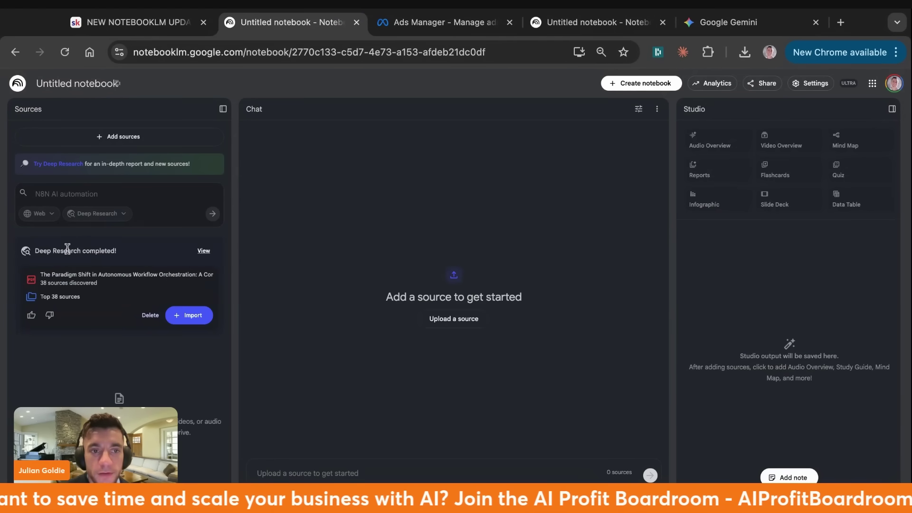
Review the research results, include the n8n Release Notes source, and import the selected sources
click(76, 296)
scroll(285, 380, down, 5)
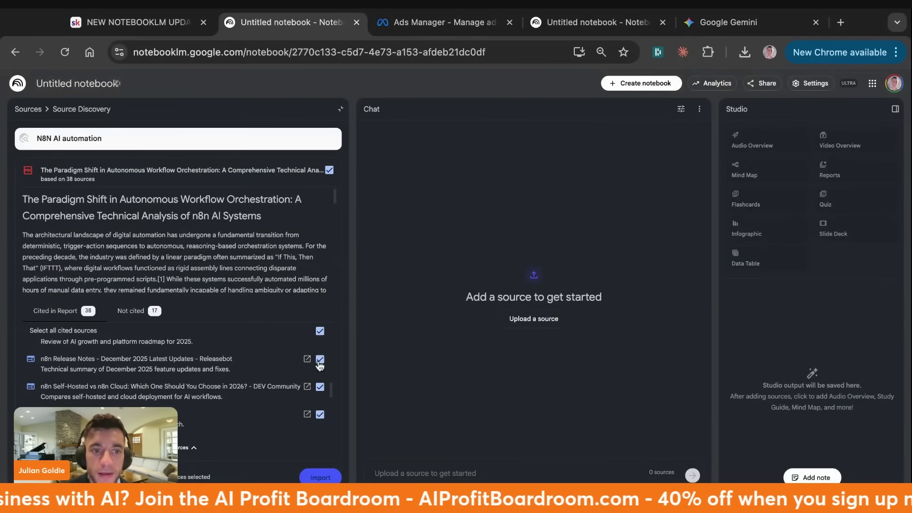
click(319, 358)
scroll(316, 361, up, 5)
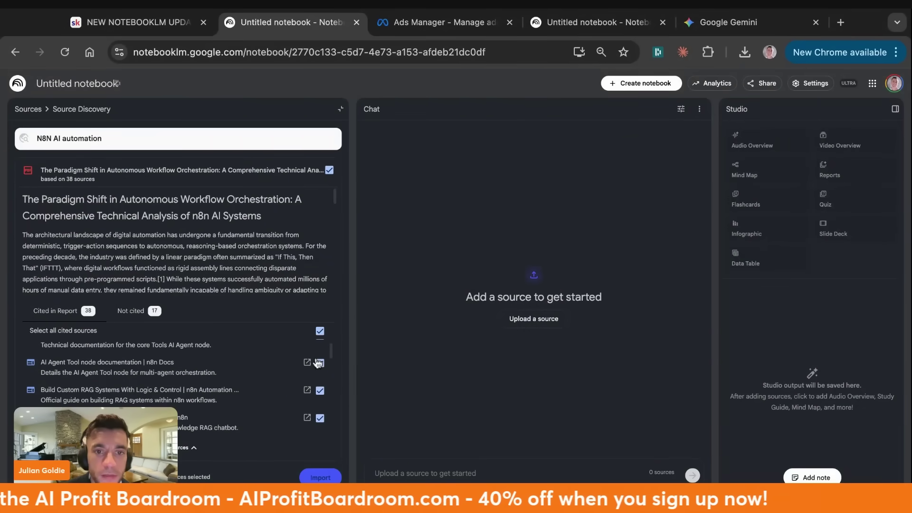
scroll(179, 396, down, 5)
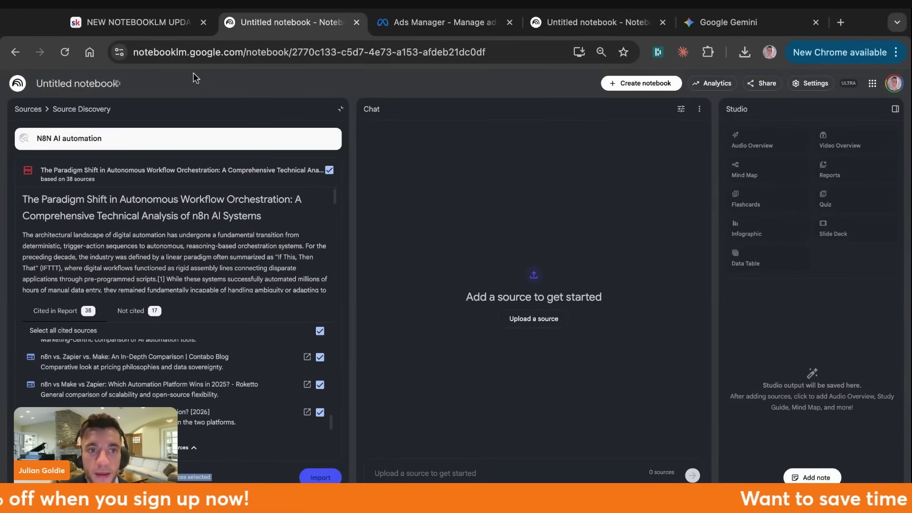
click(320, 478)
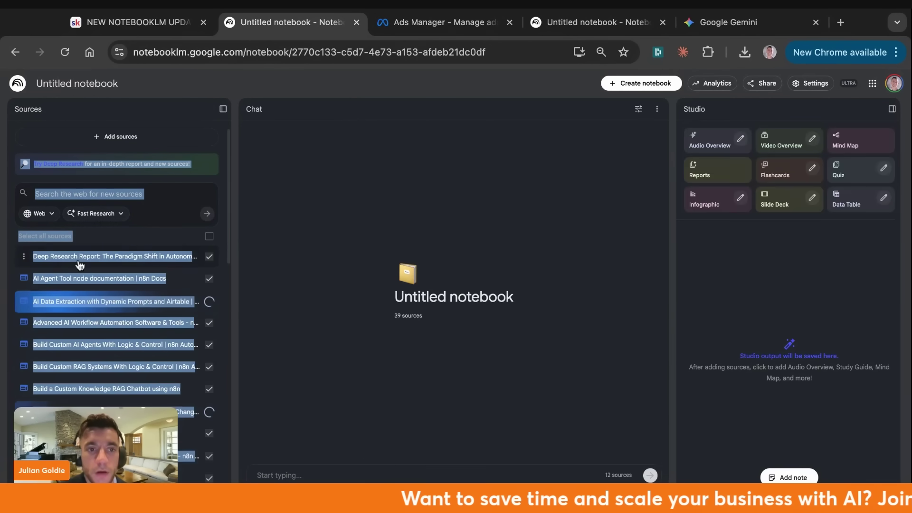
Scroll through the 39 imported sources and deselect the highlighted text in the list
scroll(79, 265, down, 10)
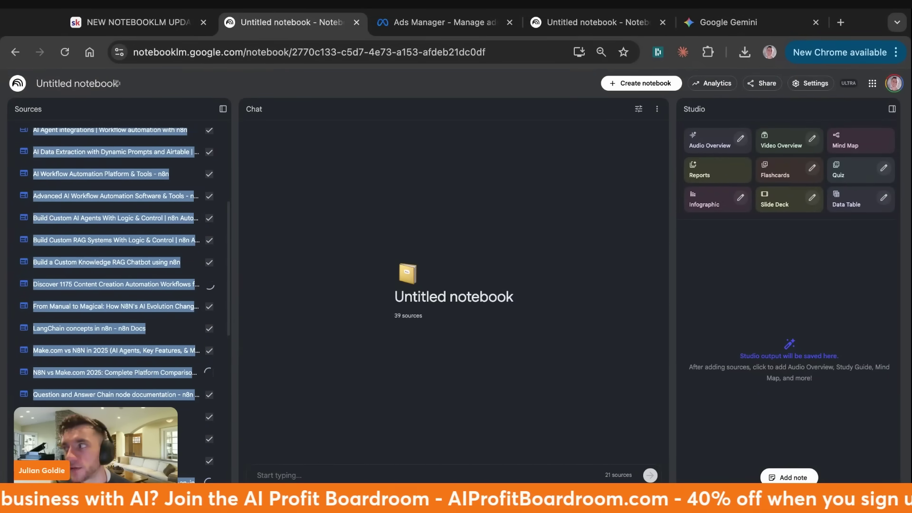
scroll(105, 283, up, 5)
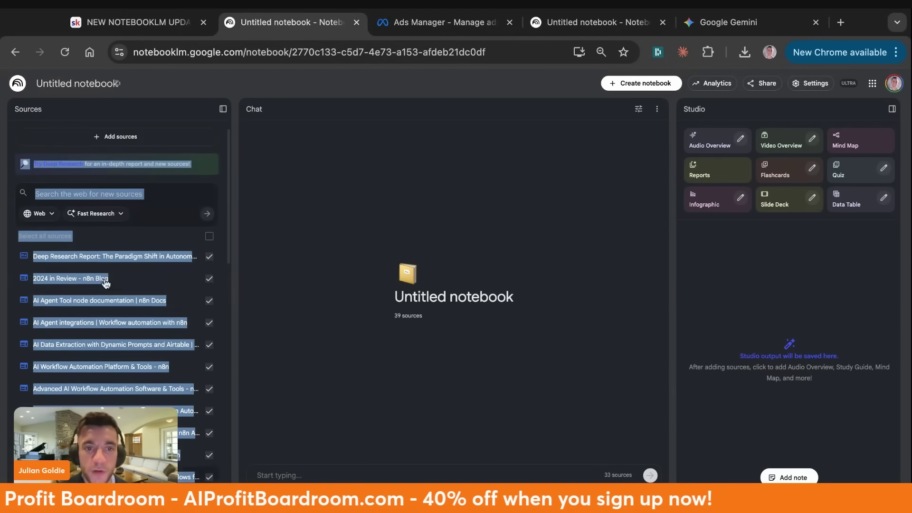
click(327, 246)
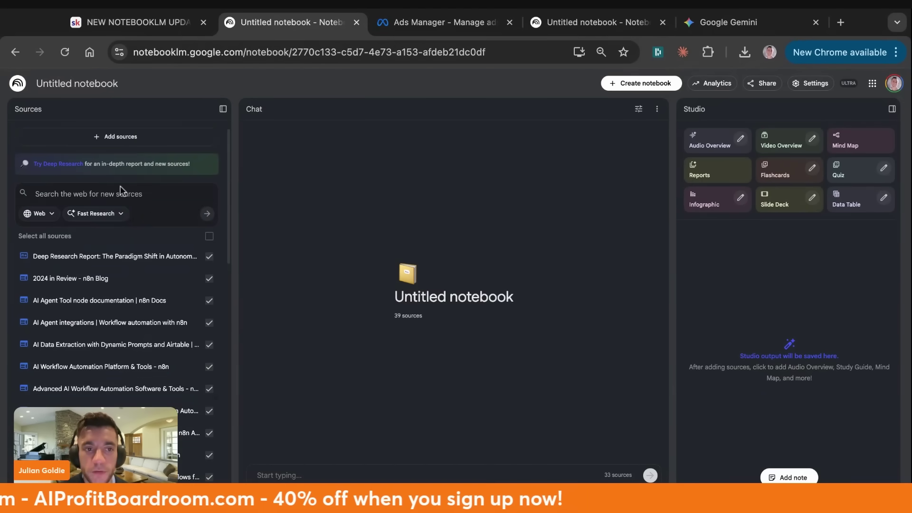
scroll(122, 190, down, 10)
scroll(122, 238, up, 10)
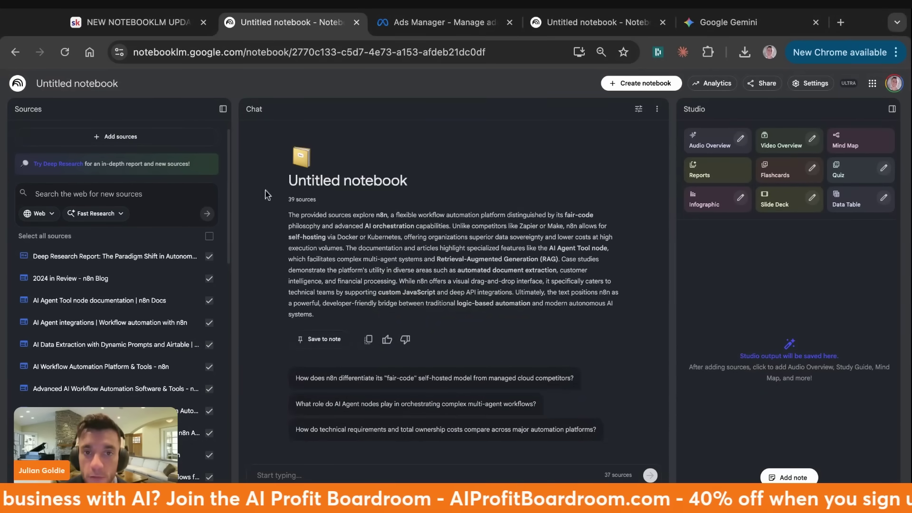
Select the n8n summary paragraph, then start Infographic and Quiz generation in Studio
drag(290, 221, 584, 263)
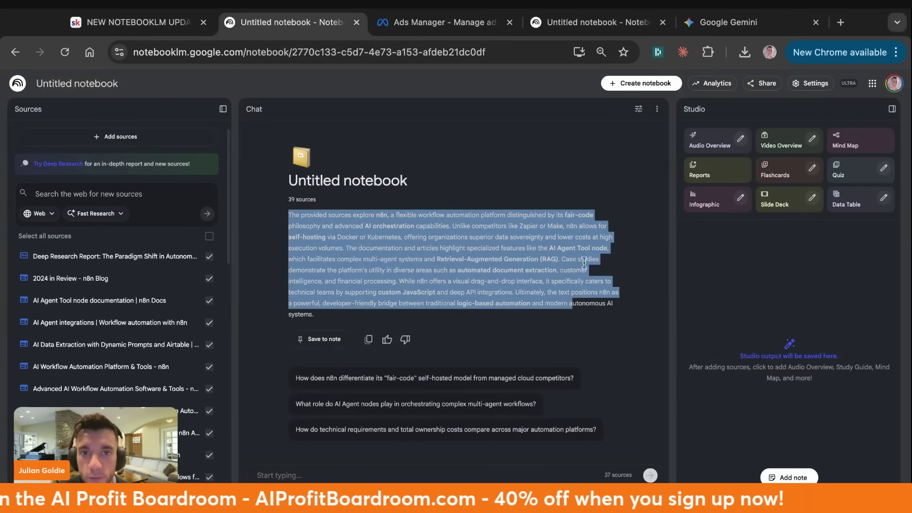
triple_click(420, 255)
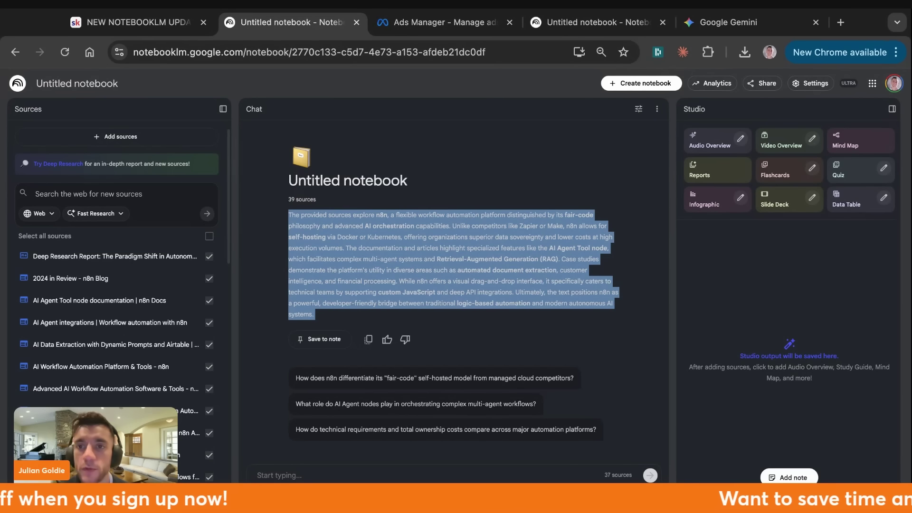
click(701, 203)
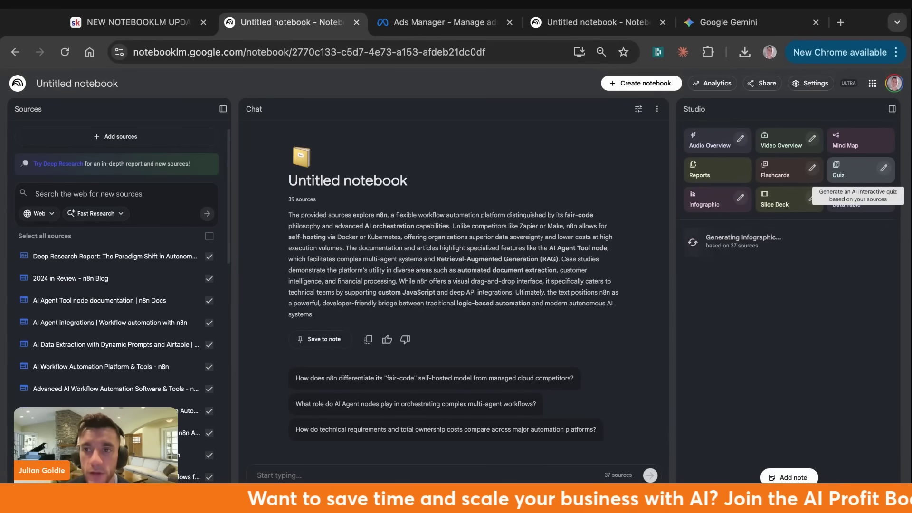
click(852, 175)
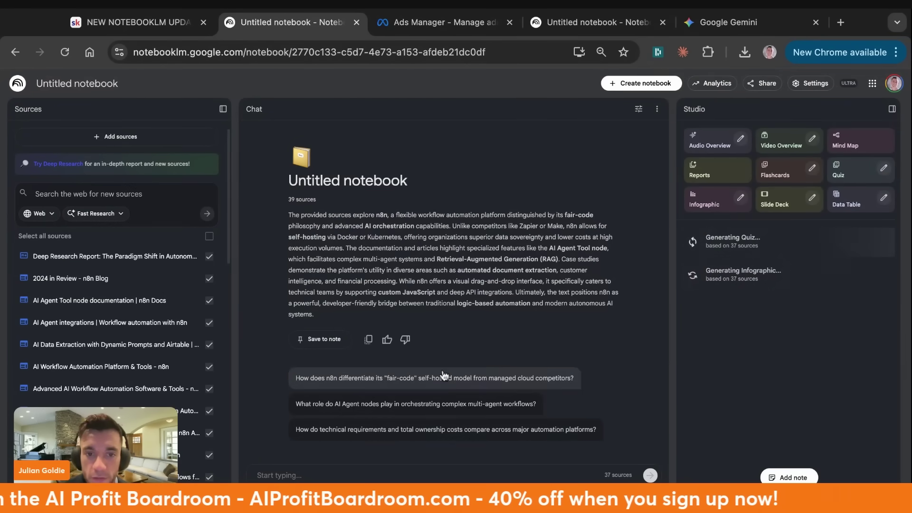
click(329, 471)
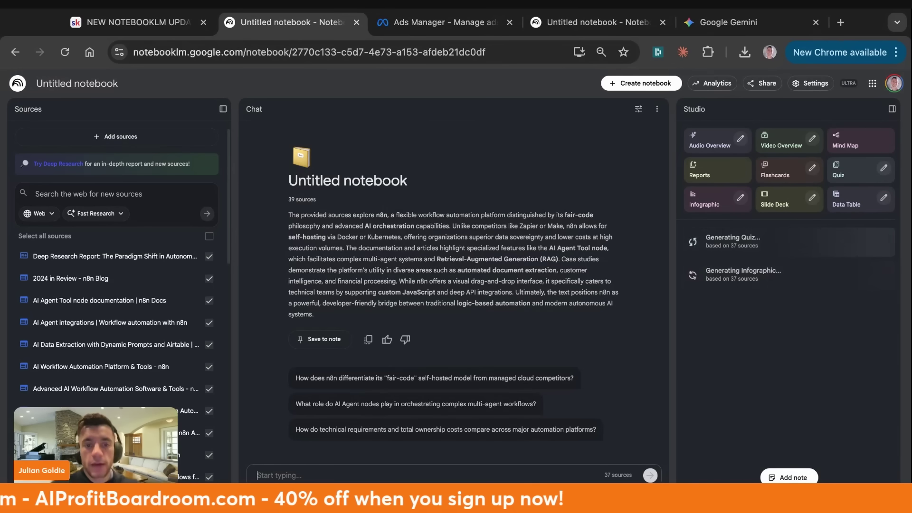
Ask 'how do i built an ai agent on n8n?' and rearrange the other notebook's tab
text(how do i built an ai)
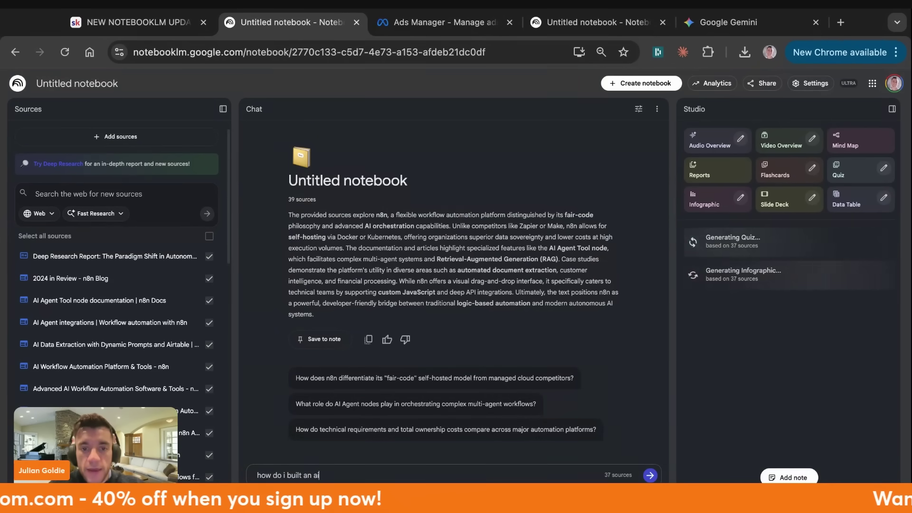
text( agent on n8n?)
key(Return)
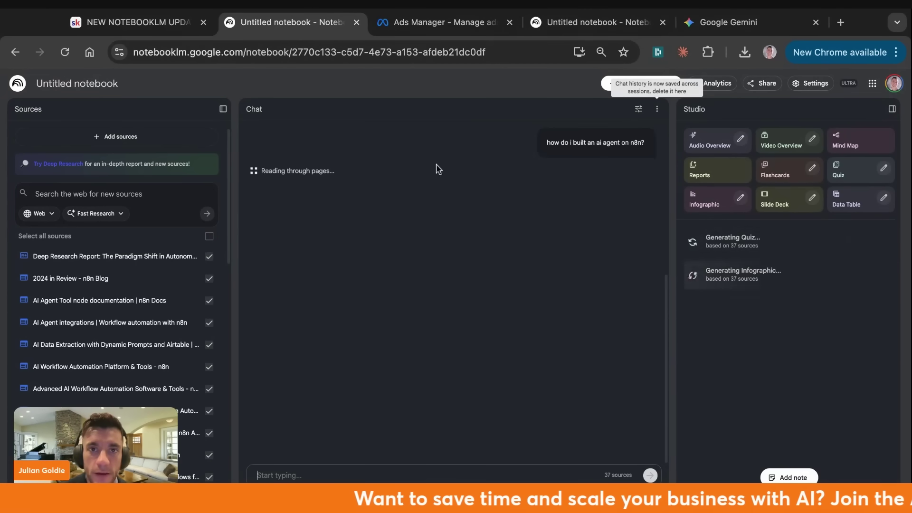
click(520, 21)
drag(520, 22, 422, 22)
click(295, 21)
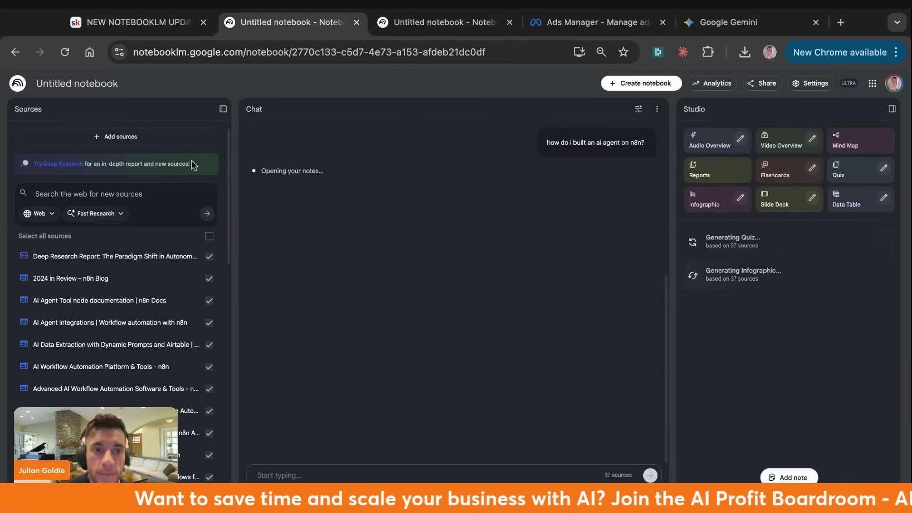
click(441, 22)
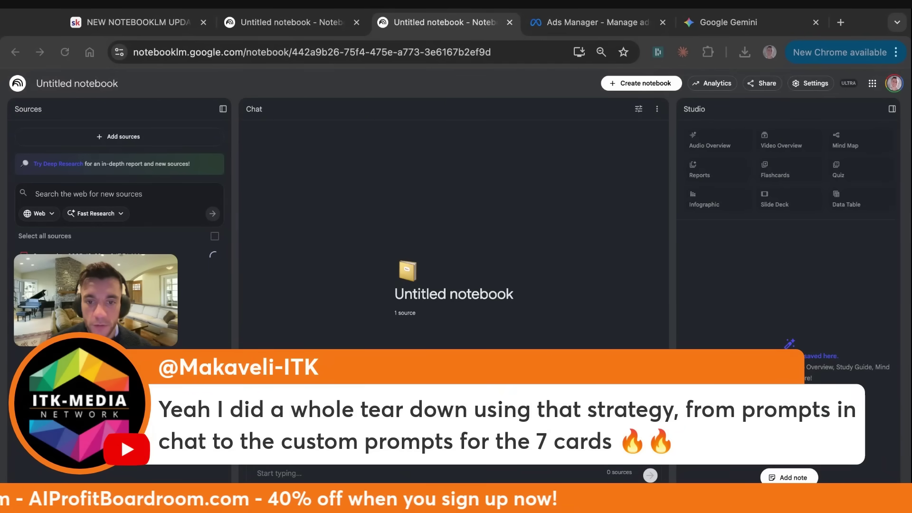
Return to the n8n chat and select the answer's opening paragraph
key(ctrl+shift+Tab)
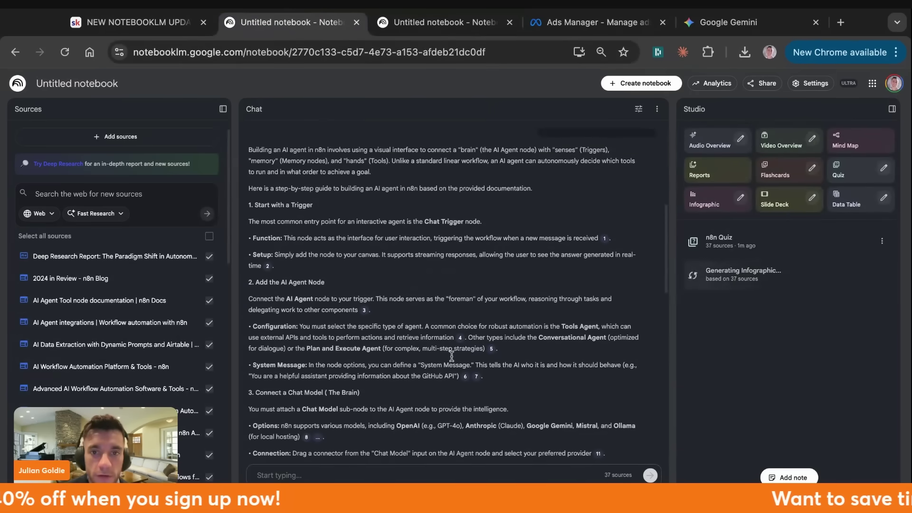
scroll(451, 356, down, 1)
scroll(452, 332, up, 5)
scroll(319, 220, down, 3)
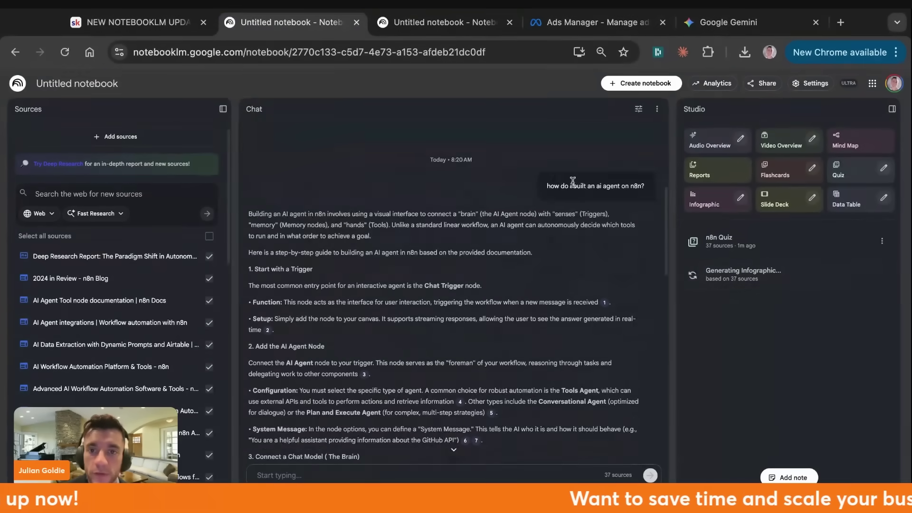
drag(248, 212, 497, 244)
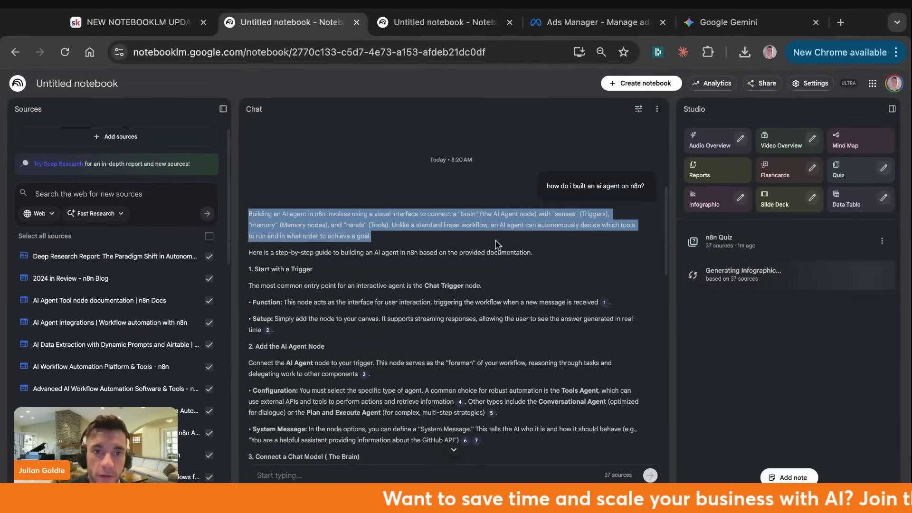
scroll(406, 267, down, 1)
click(342, 228)
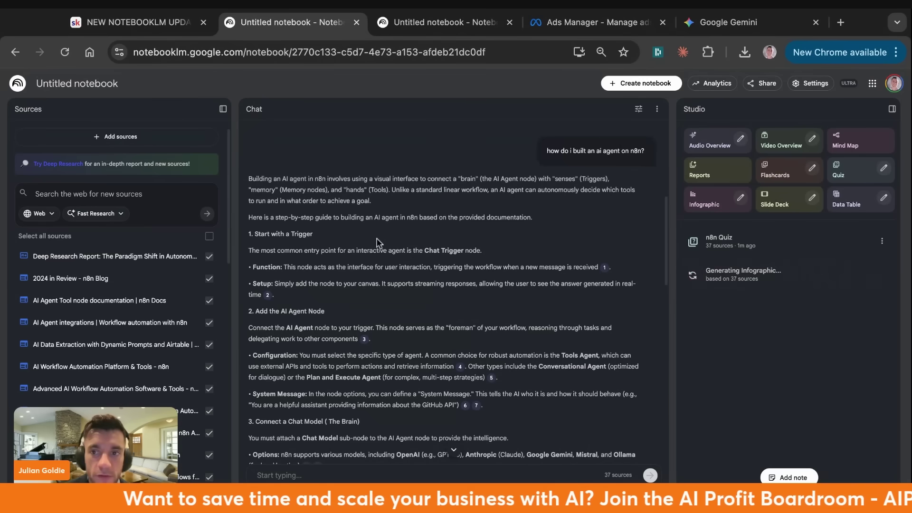
Highlight the Connect a Chat Model and Connect Tools (The Capabilities) headings in the answer
drag(342, 228, 484, 404)
scroll(428, 333, down, 5)
scroll(373, 246, up, 2)
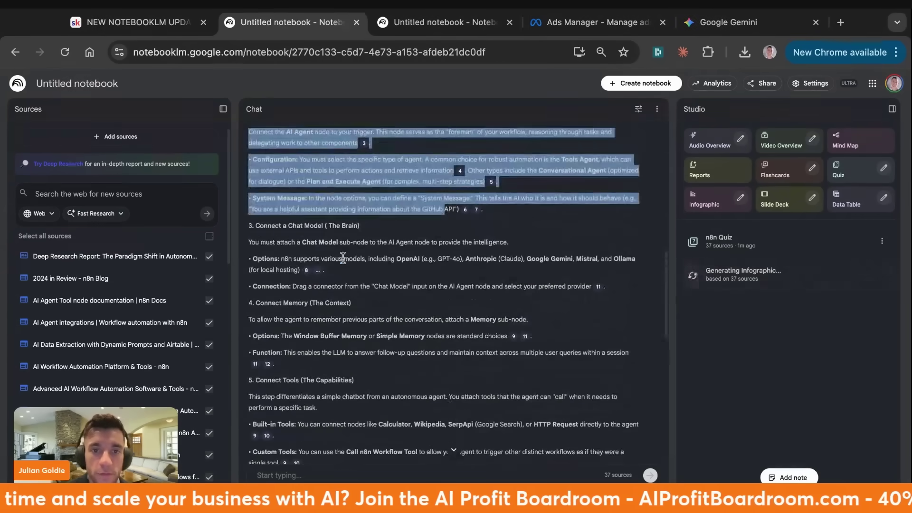
click(370, 233)
triple_click(370, 233)
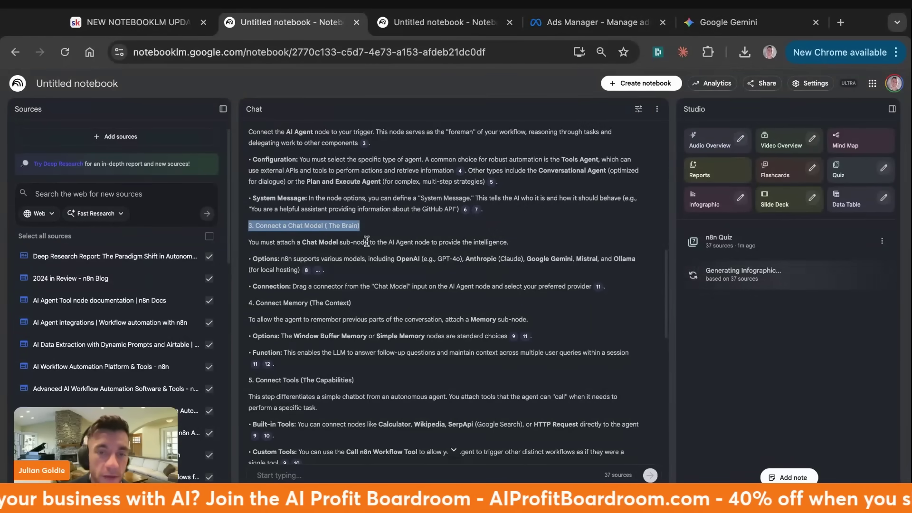
triple_click(324, 380)
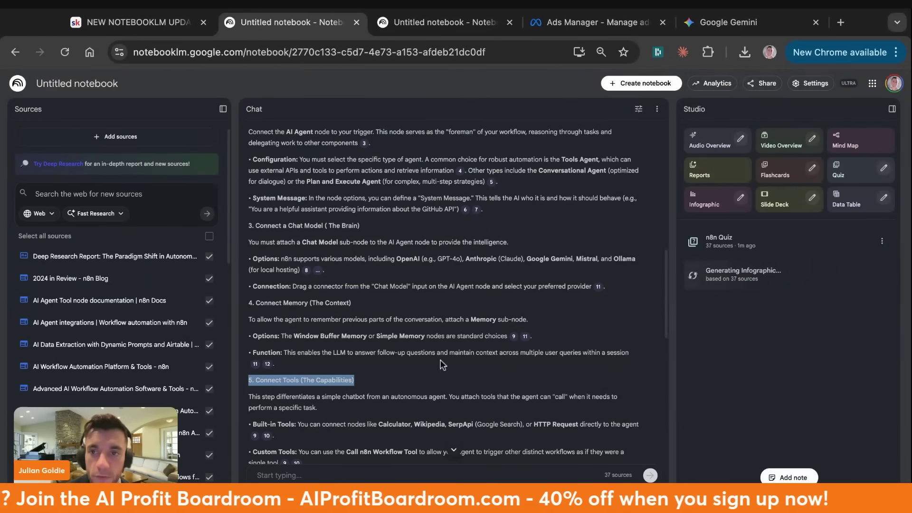
Start a slide deck generation, scroll the answer, then switch to the single-screenshot notebook
click(791, 209)
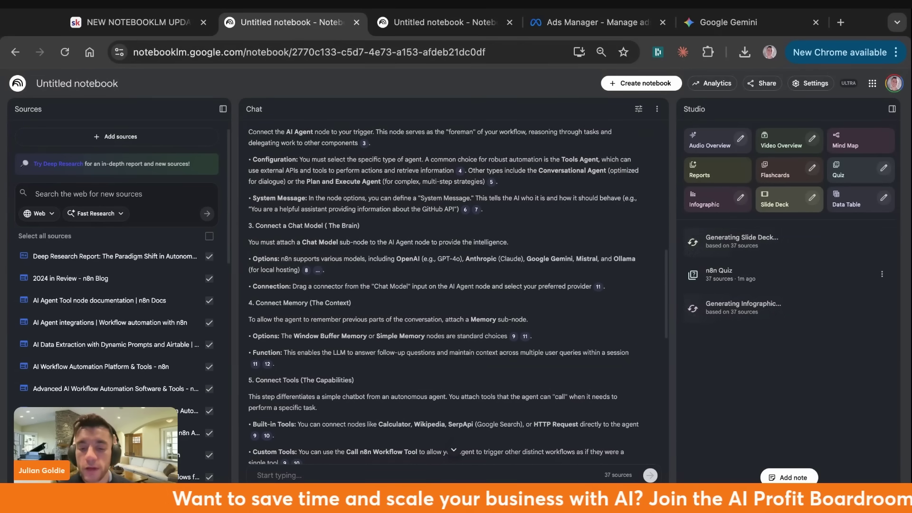
scroll(79, 291, down, 10)
scroll(79, 291, up, 10)
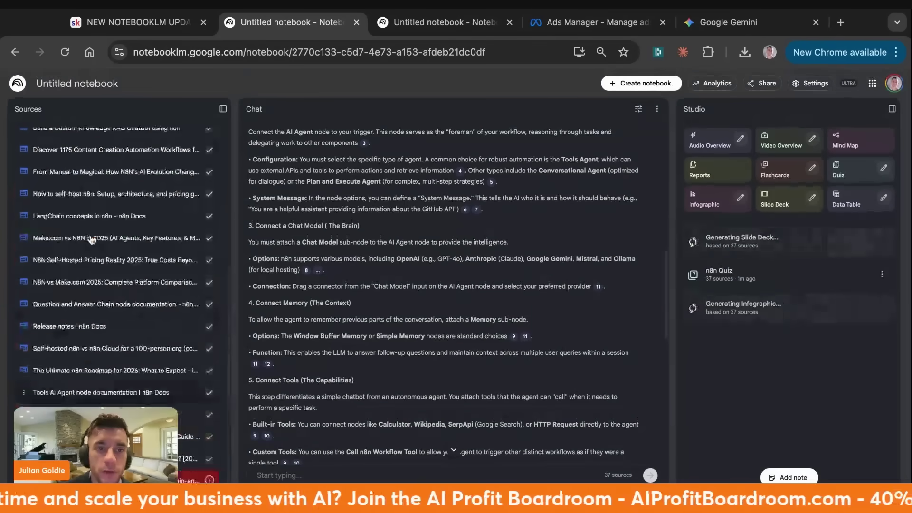
scroll(386, 313, down, 10)
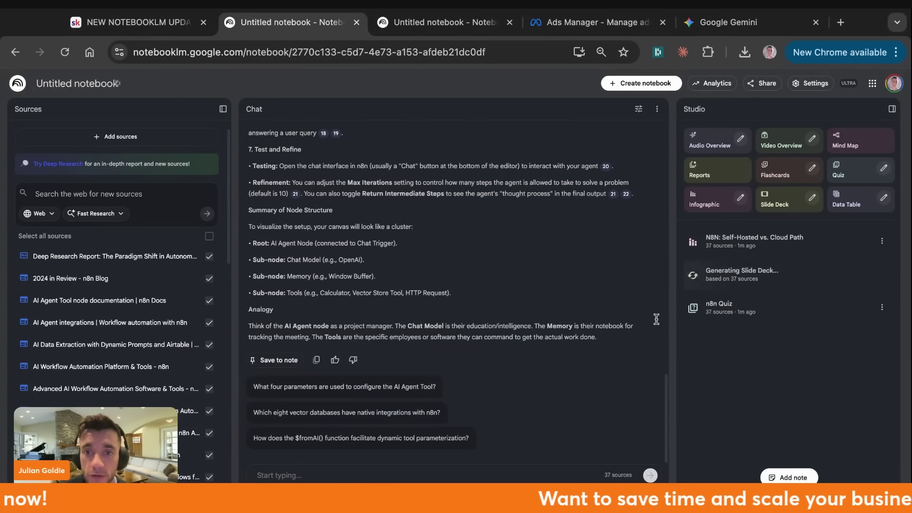
scroll(378, 257, up, 5)
scroll(377, 257, down, 5)
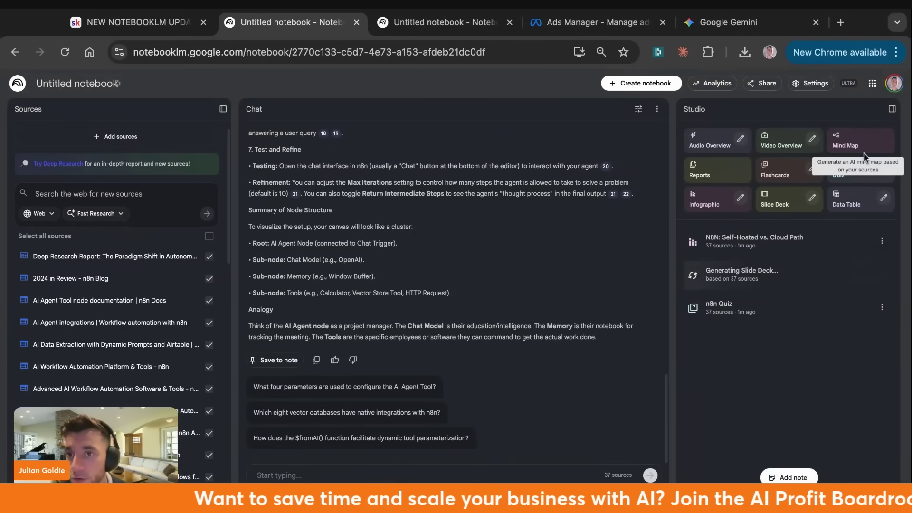
click(429, 22)
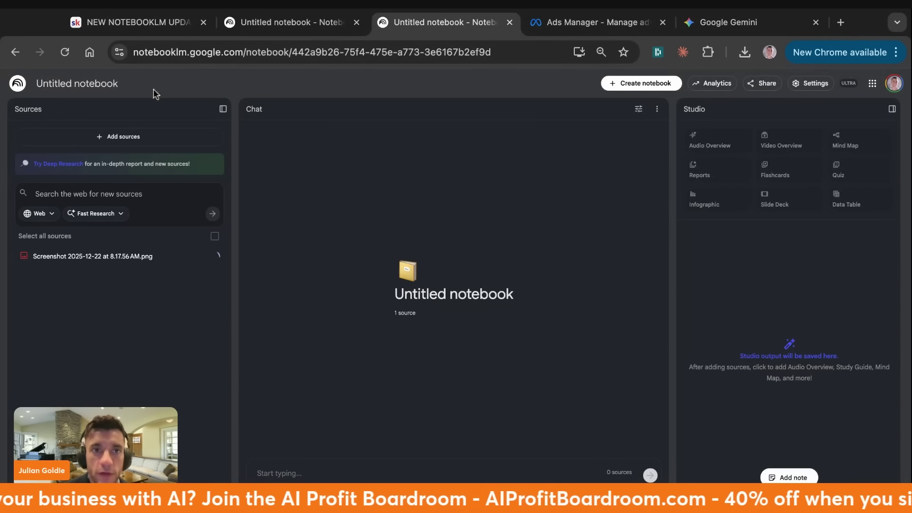
Switch to Skool and browse the AI Money Lab community feed
click(137, 22)
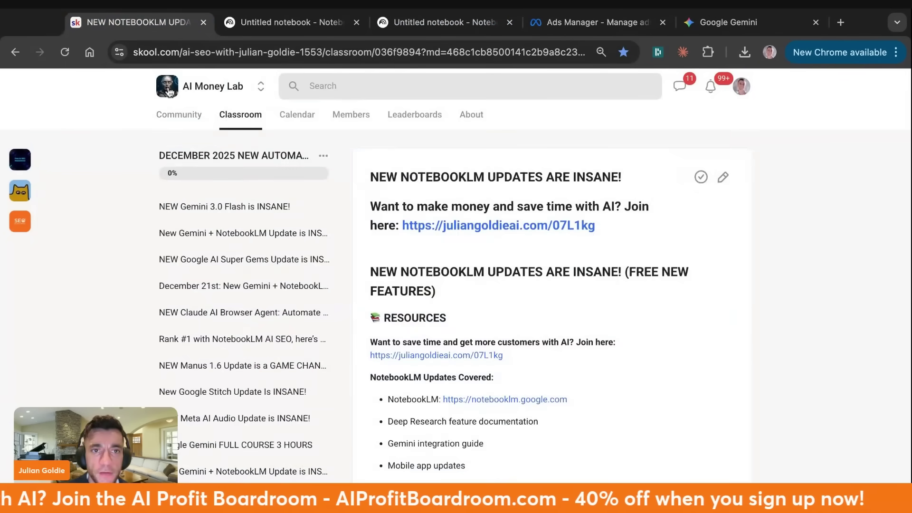
click(169, 92)
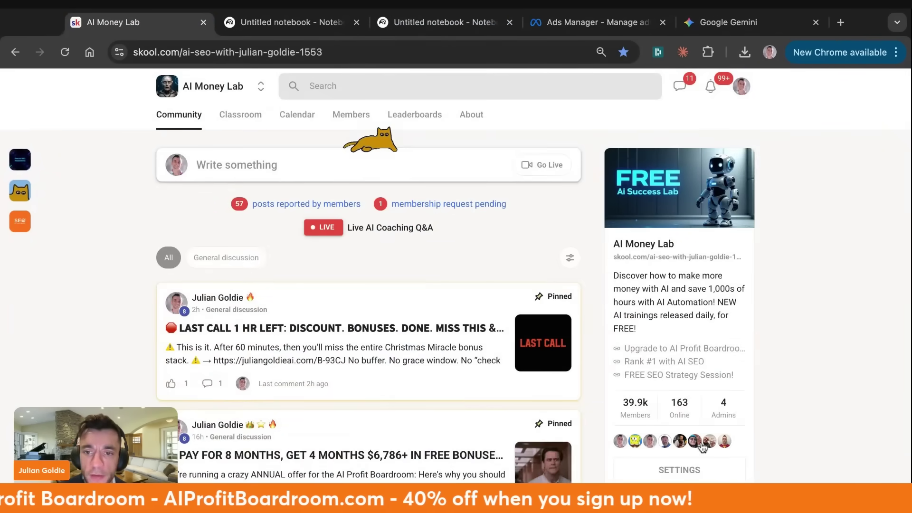
scroll(701, 446, down, 20)
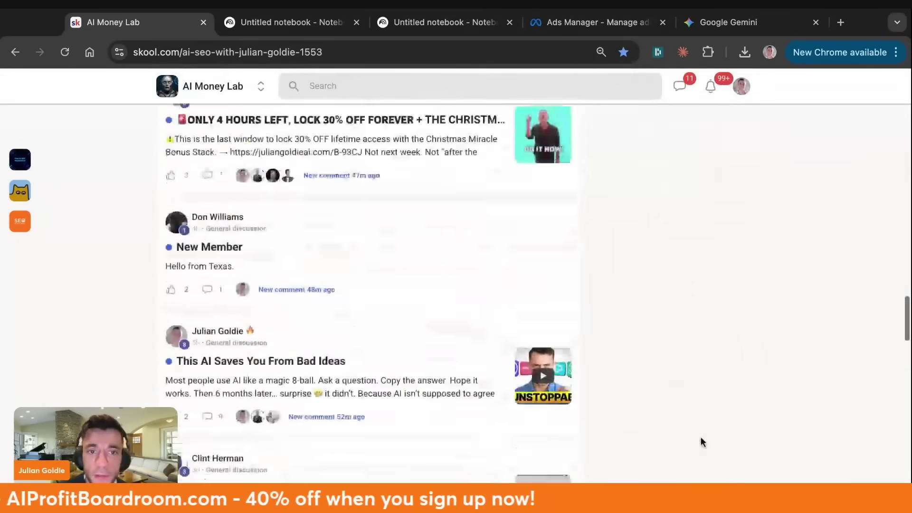
scroll(702, 442, down, 20)
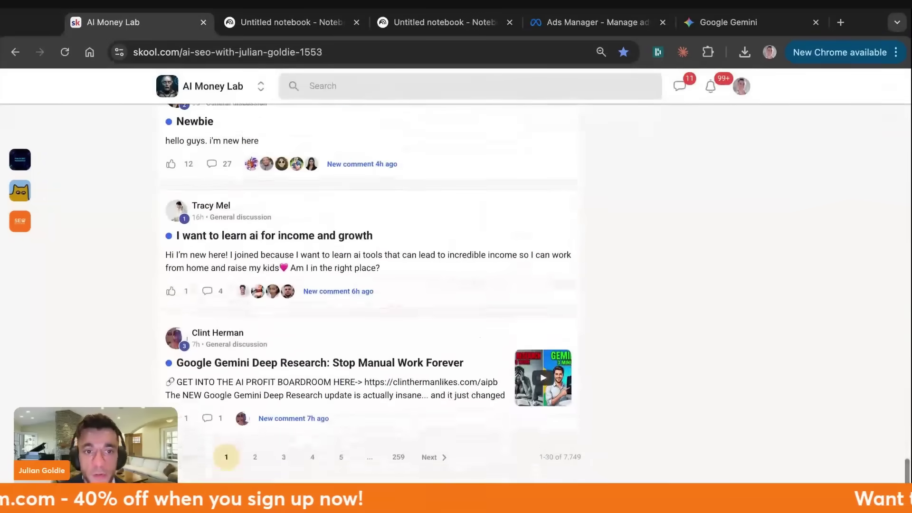
scroll(305, 197, up, 20)
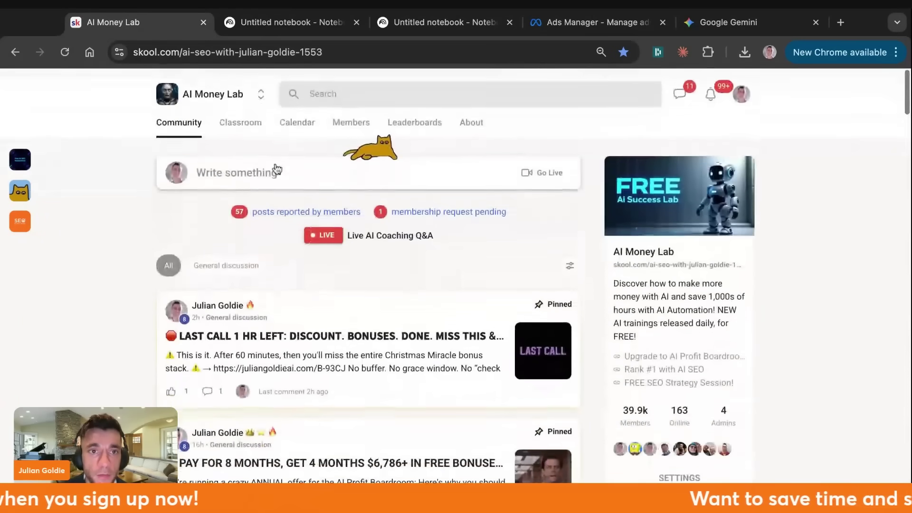
Open the December 2025 classroom lesson, read down to THE STORY, and return to the n8n notebook
click(239, 120)
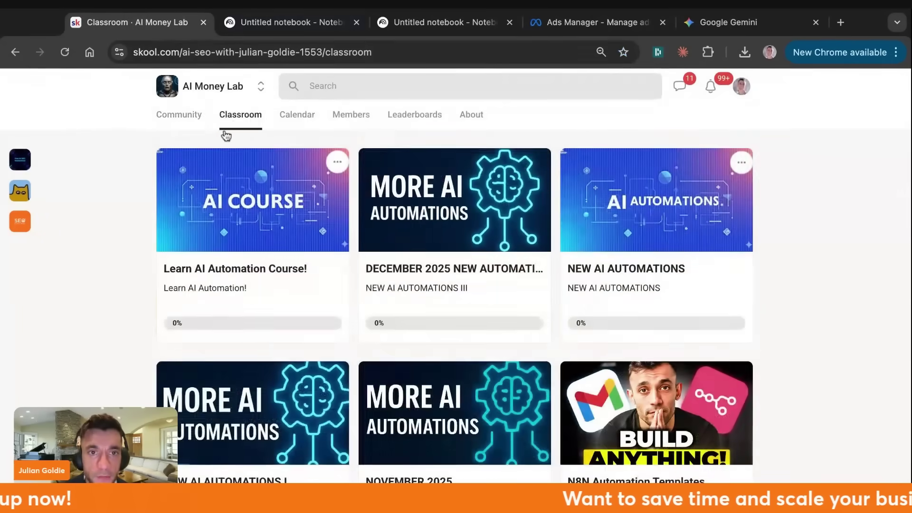
click(418, 252)
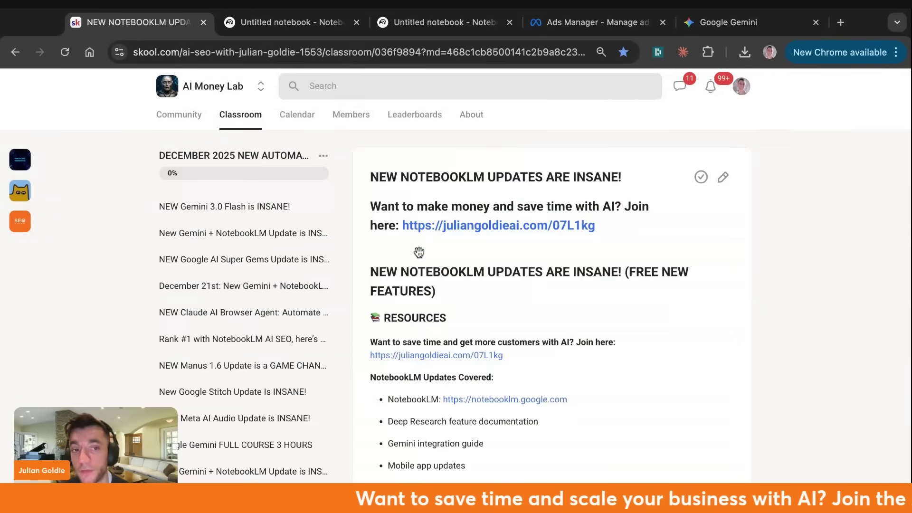
scroll(217, 372, down, 10)
scroll(491, 323, up, 4)
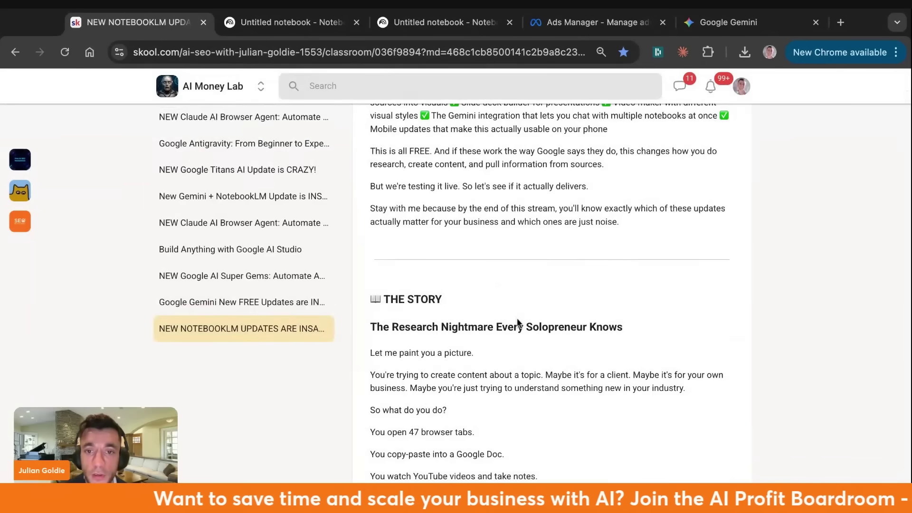
scroll(517, 323, up, 10)
scroll(517, 323, down, 12)
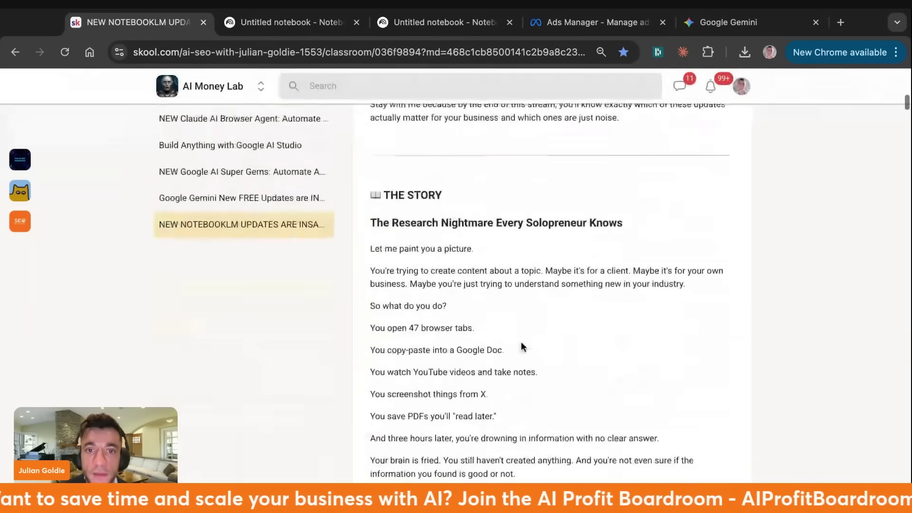
scroll(522, 346, down, 10)
click(306, 31)
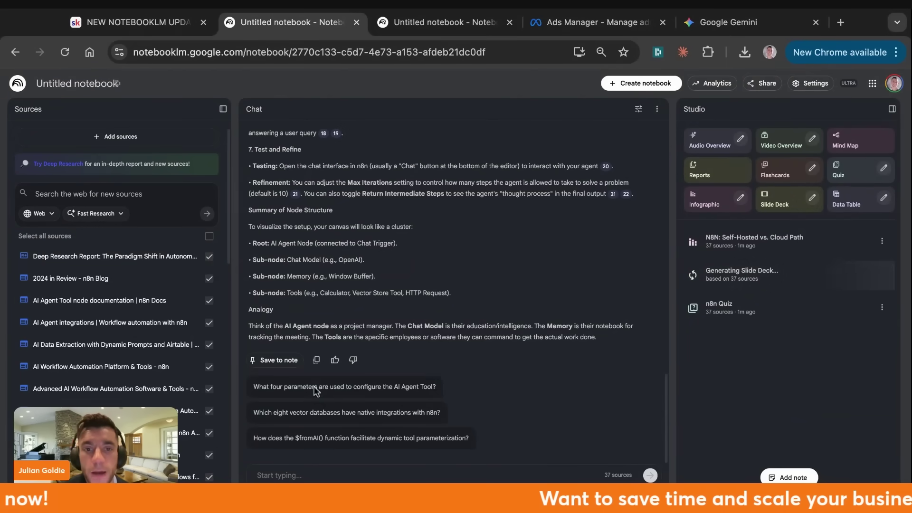
Open the n8n Quiz, read question 1, and advance to question 2 of 10
click(701, 319)
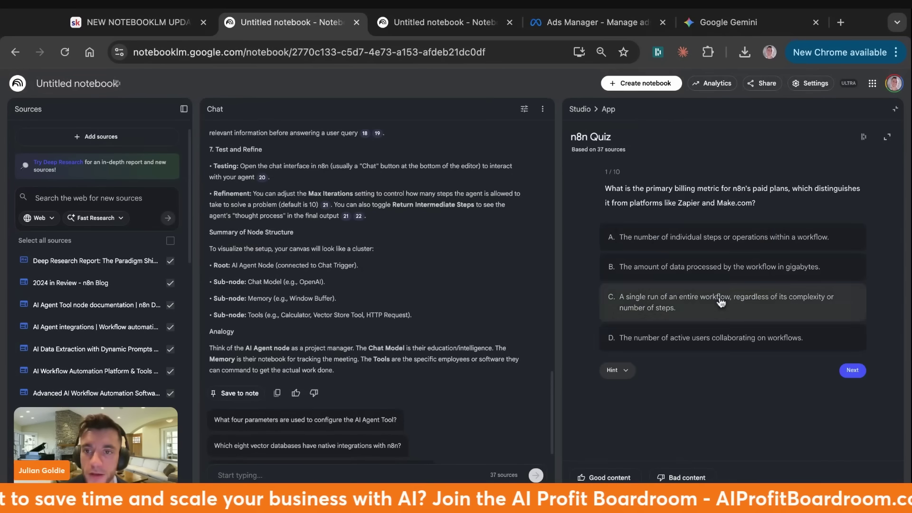
triple_click(600, 187)
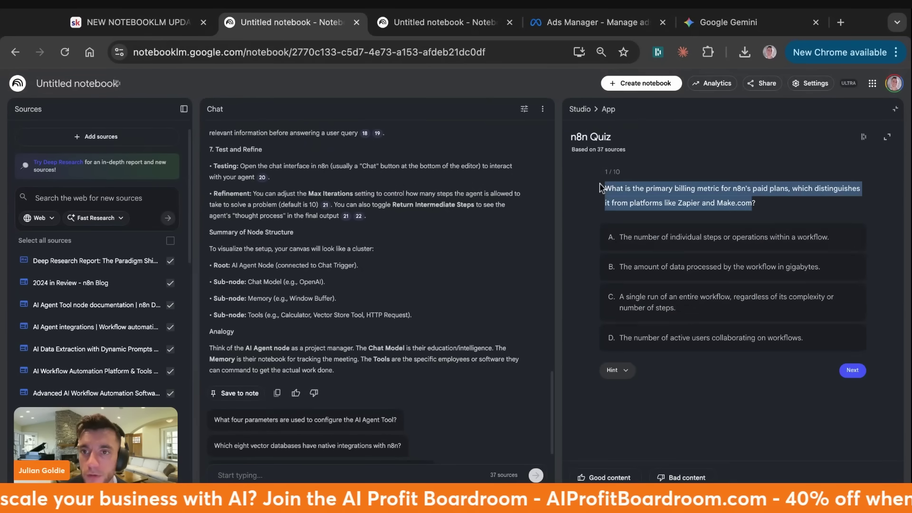
click(755, 193)
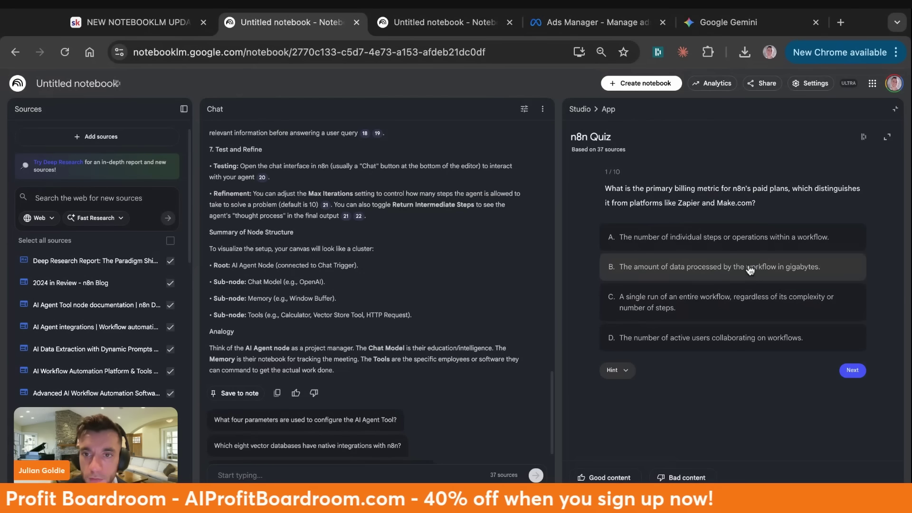
key(Right)
drag(614, 188, 780, 202)
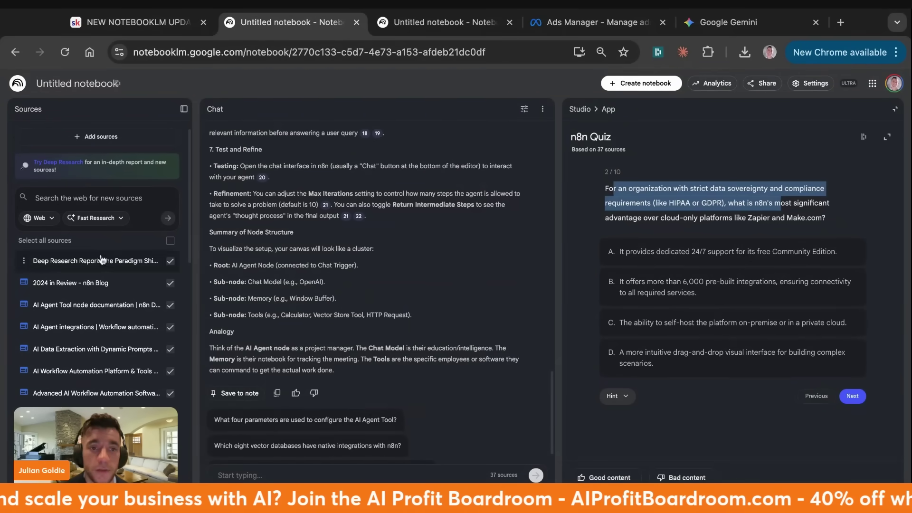
scroll(149, 363, down, 6)
scroll(149, 364, up, 6)
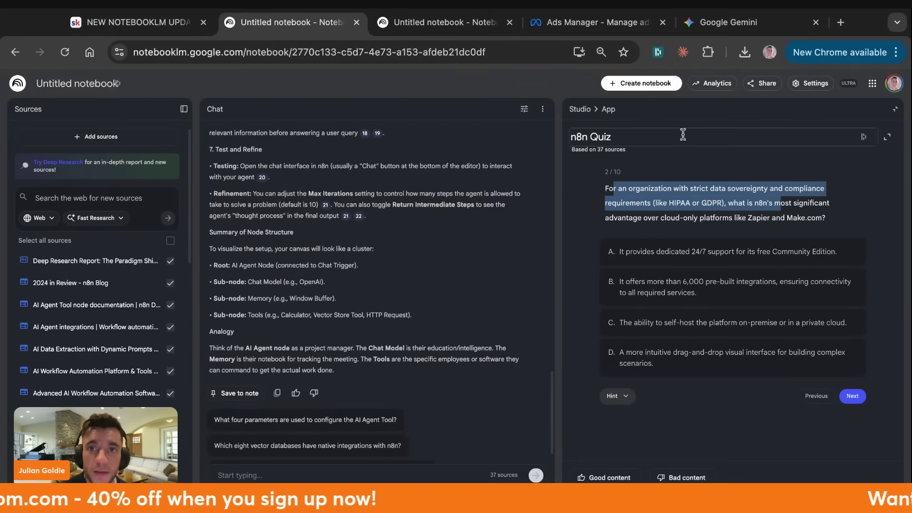
key(ctrl+5)
Scroll through the Goldie Agency landing page preview in Gemini's Canvas
scroll(369, 286, down, 15)
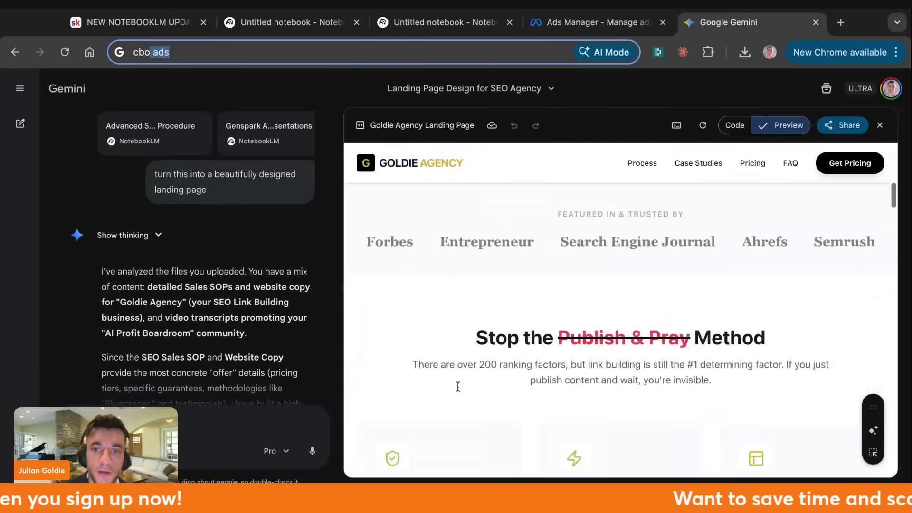
scroll(462, 350, down, 12)
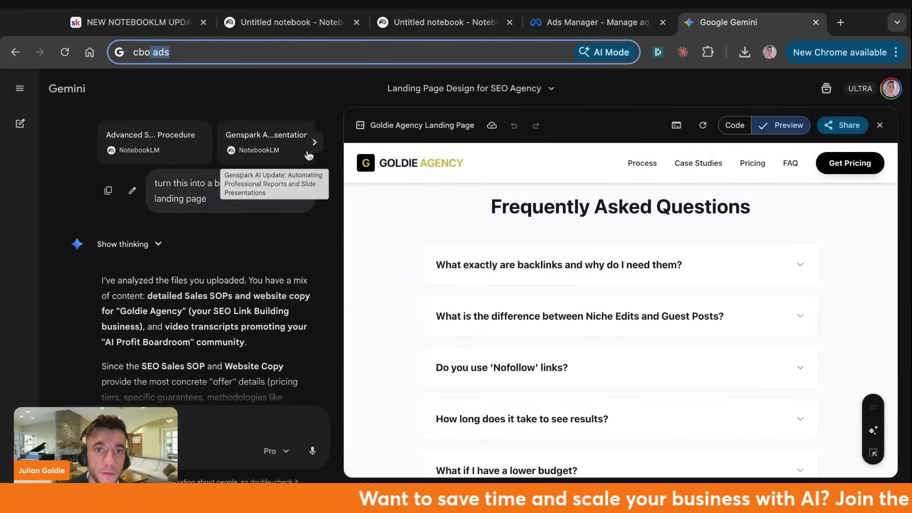
scroll(526, 298, up, 5)
scroll(526, 298, up, 15)
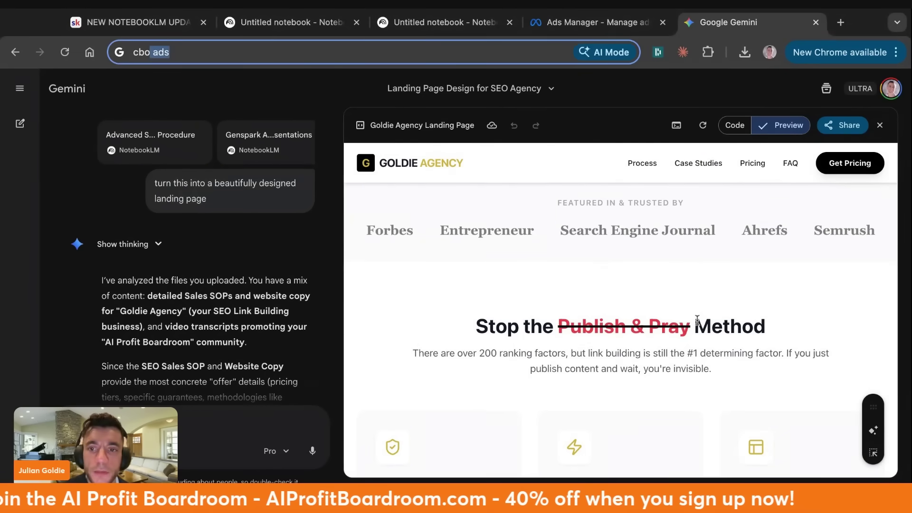
scroll(697, 320, down, 5)
scroll(696, 320, up, 5)
scroll(696, 320, down, 20)
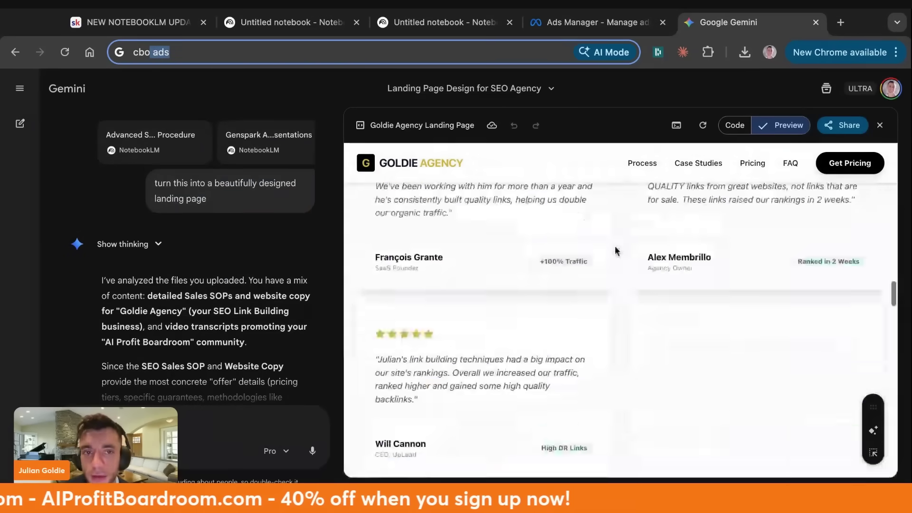
scroll(626, 341, up, 20)
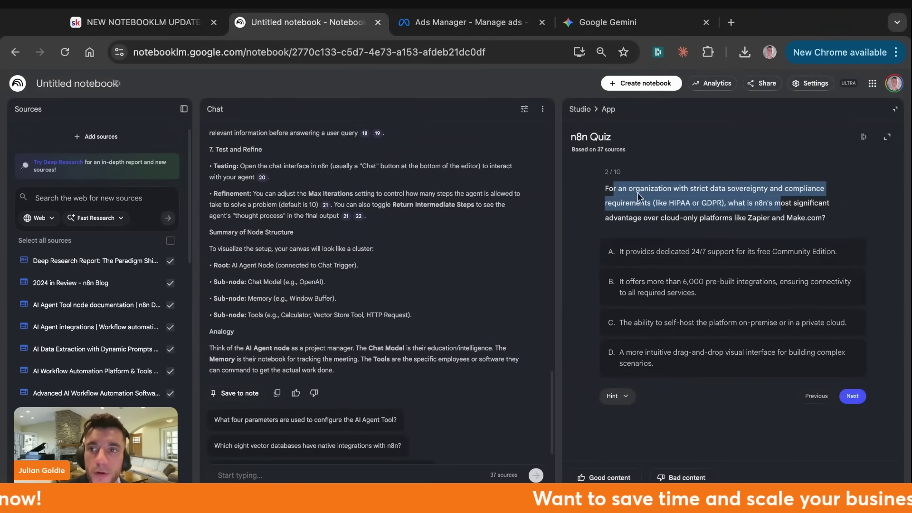
Expand and close the quiz viewer, then return to the Skool lesson at WRONG BELIEF #1
click(886, 137)
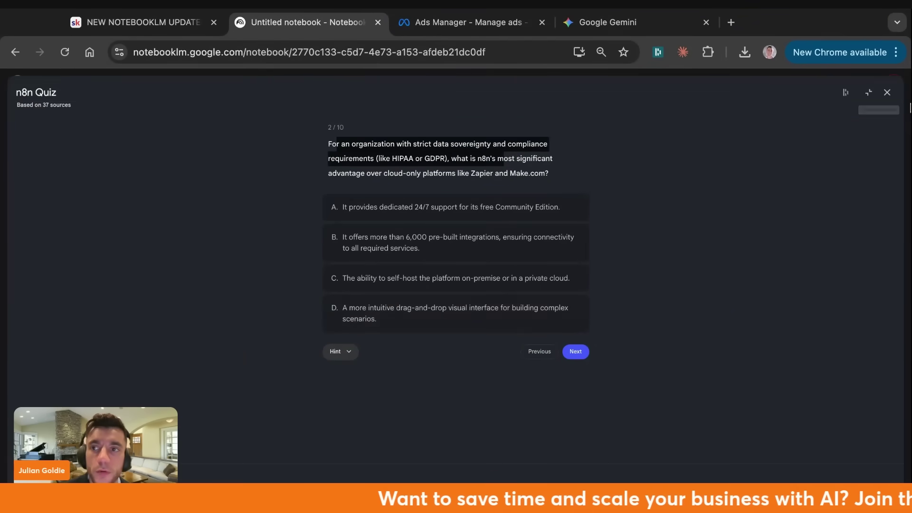
click(886, 93)
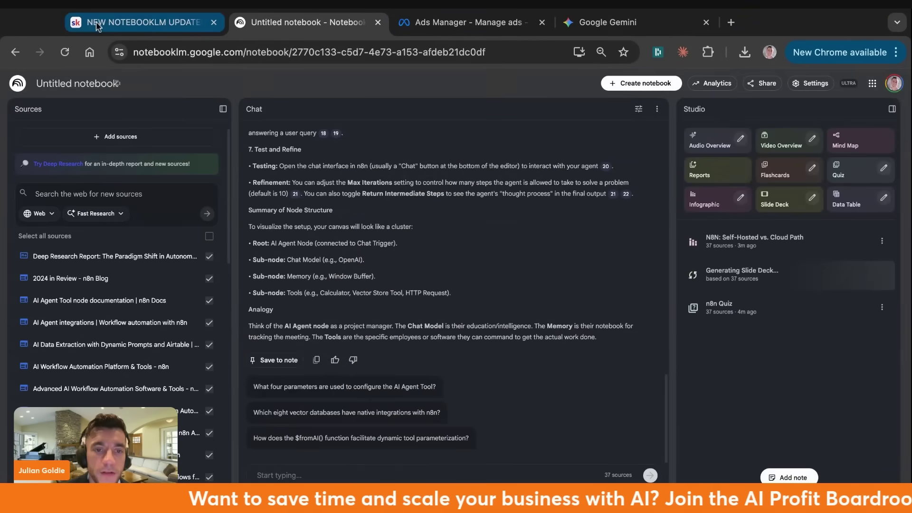
click(95, 22)
scroll(598, 352, down, 1)
drag(368, 119, 570, 135)
Highlight the WRONG BELIEF #1 line and reset the lesson page zoom with Ctrl+0
click(569, 144)
triple_click(569, 147)
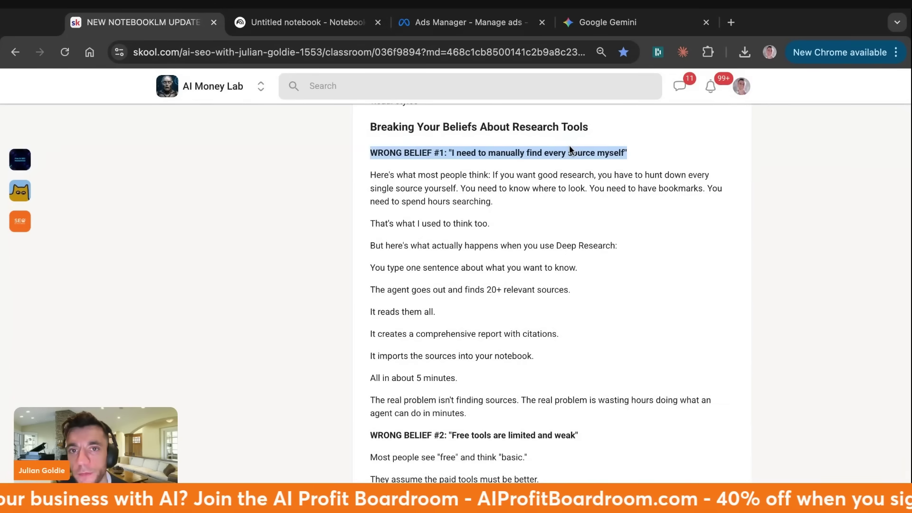
drag(476, 176, 497, 177)
click(497, 176)
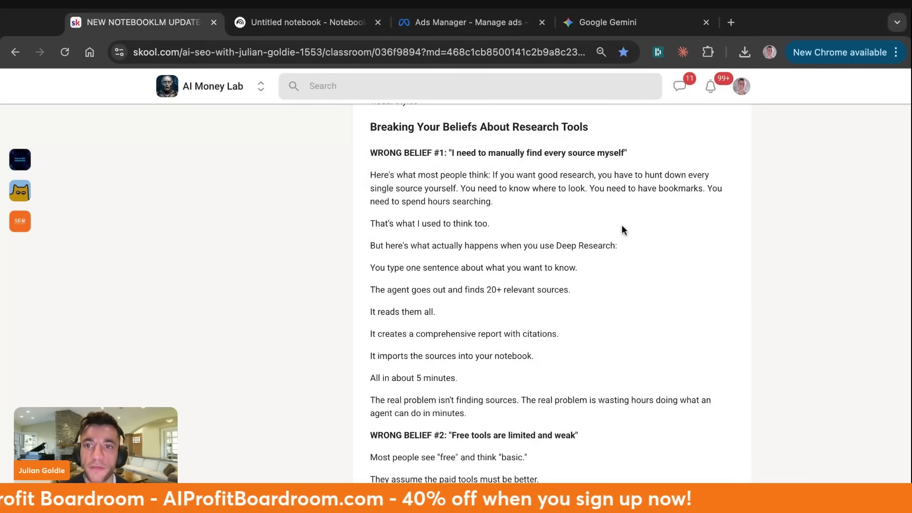
scroll(624, 231, down, 3)
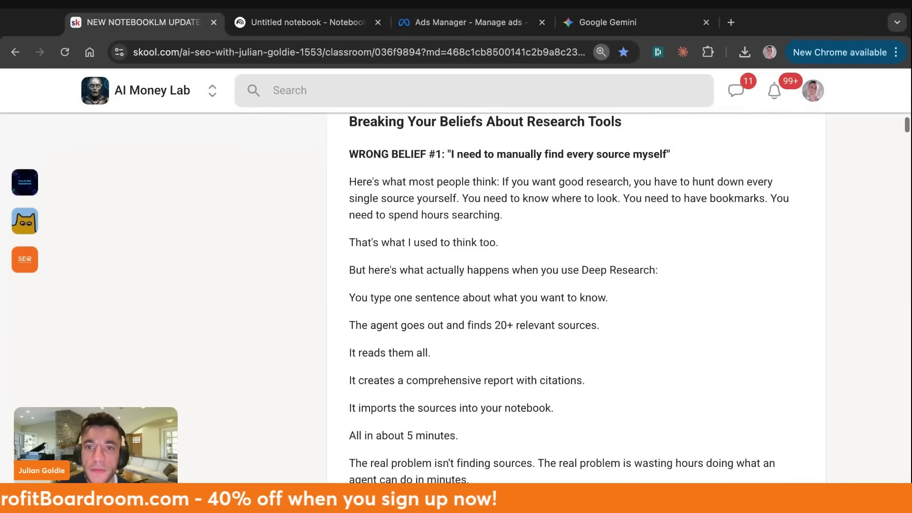
key(ctrl+0)
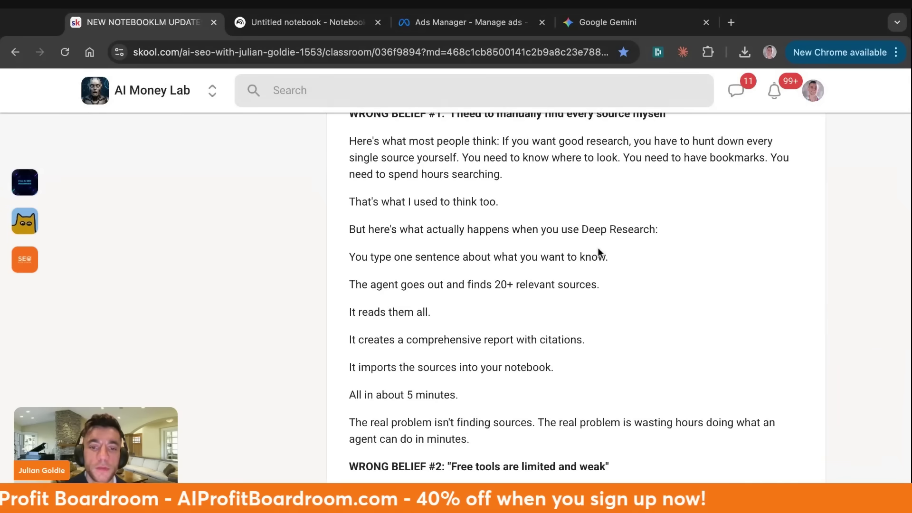
Highlight THE GOLDIE RESEARCH ACCELERATION SYSTEM heading and its first paragraph while reading
scroll(598, 250, down, 5)
double_click(513, 215)
scroll(512, 216, down, 20)
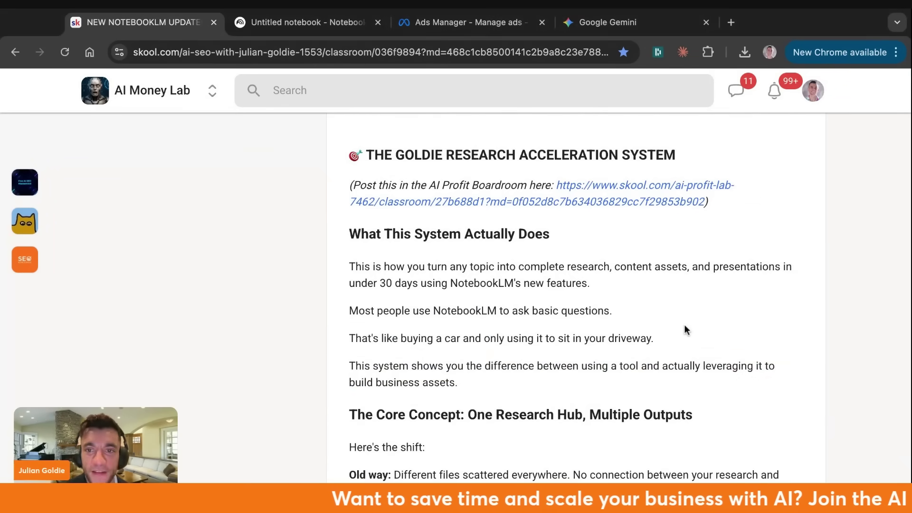
scroll(685, 328, down, 1)
scroll(685, 329, up, 2)
drag(361, 173, 744, 177)
scroll(722, 404, down, 2)
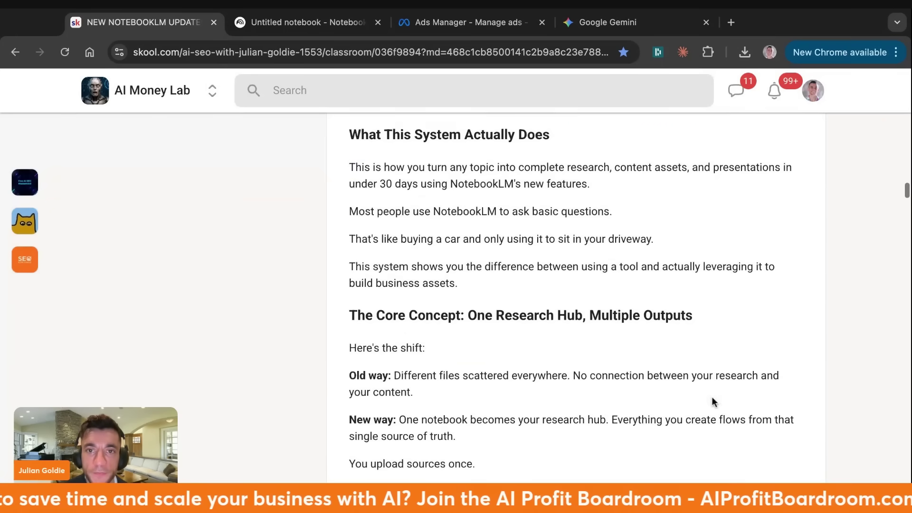
drag(352, 166, 589, 184)
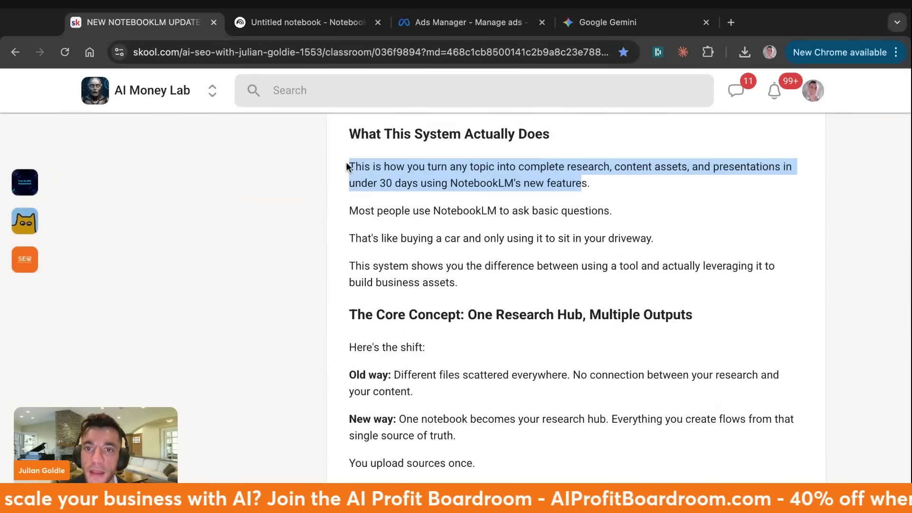
click(625, 191)
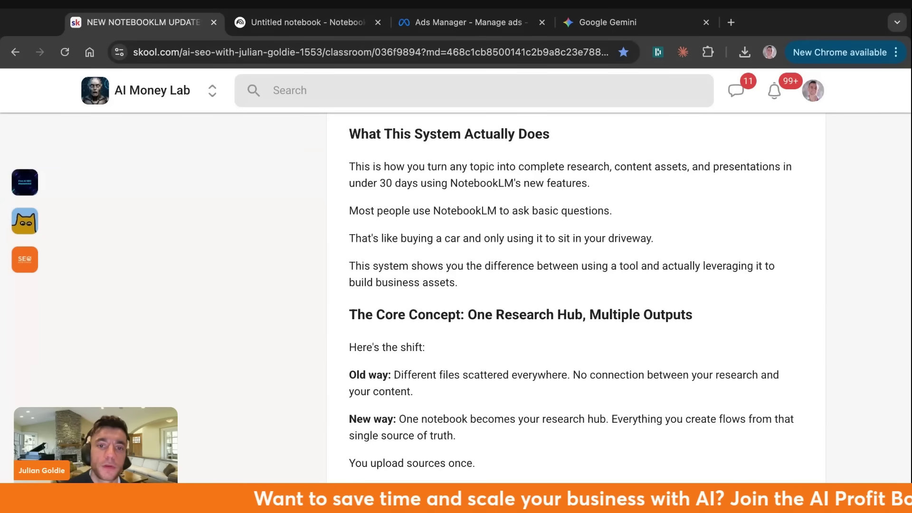
Highlight The Core Concept heading and read on through One Research Hub, Multiple Outputs
scroll(570, 285, down, 5)
scroll(570, 285, up, 1)
drag(694, 160, 331, 157)
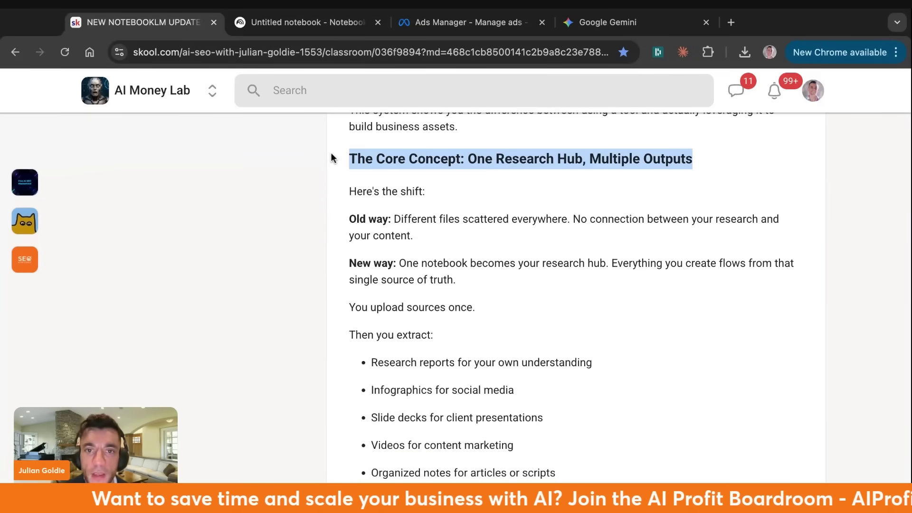
click(498, 158)
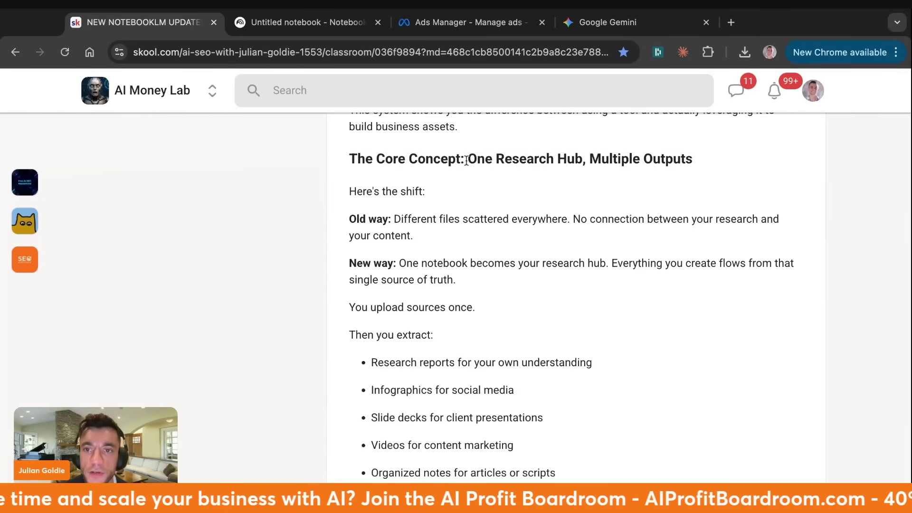
drag(466, 160, 700, 159)
scroll(570, 190, down, 1)
Start Video Overview, Mind Map, Audio Overview and Data Table generation in the n8n notebook's Studio
click(326, 26)
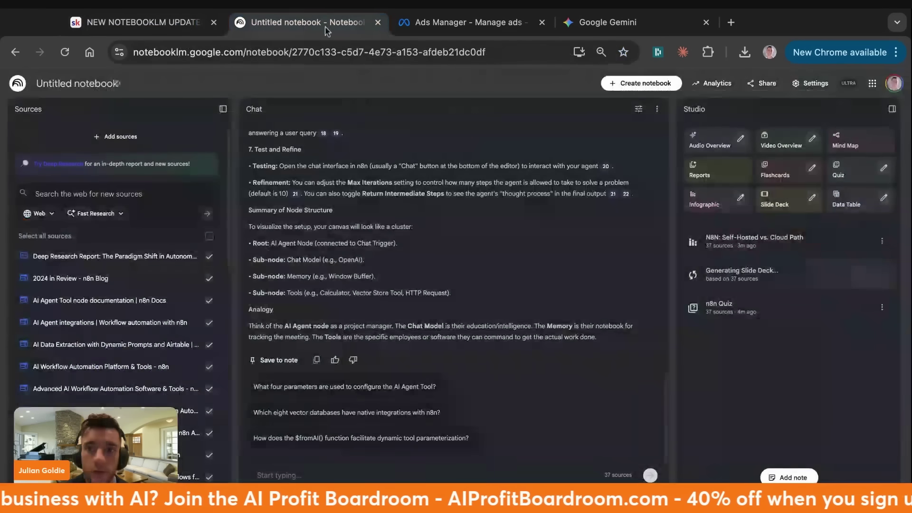
click(710, 143)
click(845, 143)
click(781, 142)
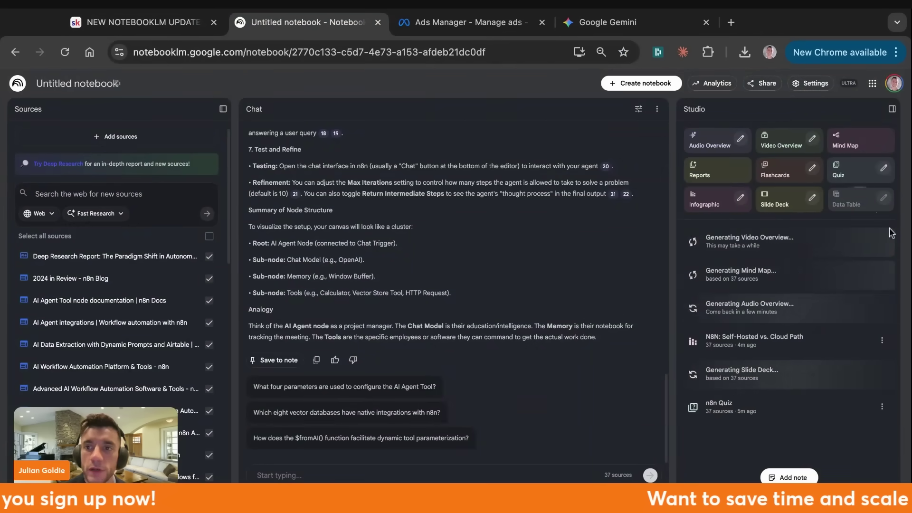
click(850, 199)
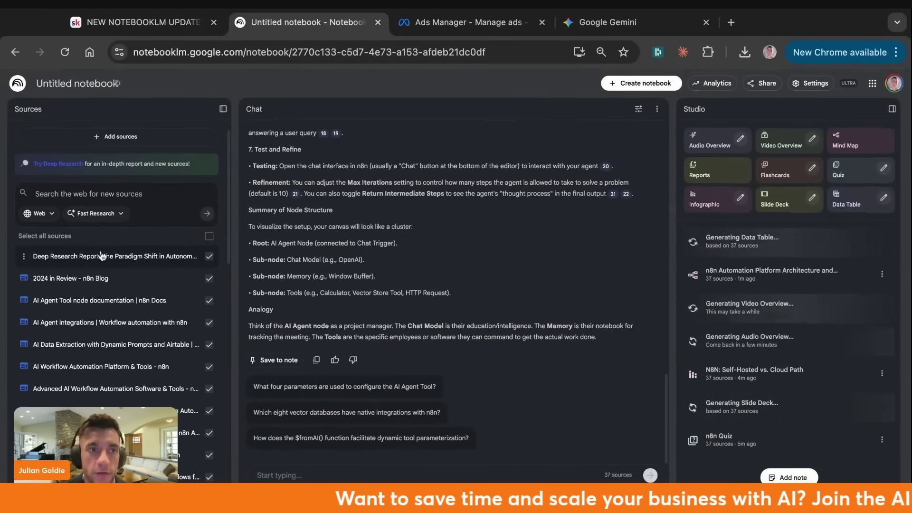
key(ctrl+shift+Tab)
Highlight the Old way paragraph and the 'Same research. Multiple formats. Maximum leverage.' line
triple_click(339, 170)
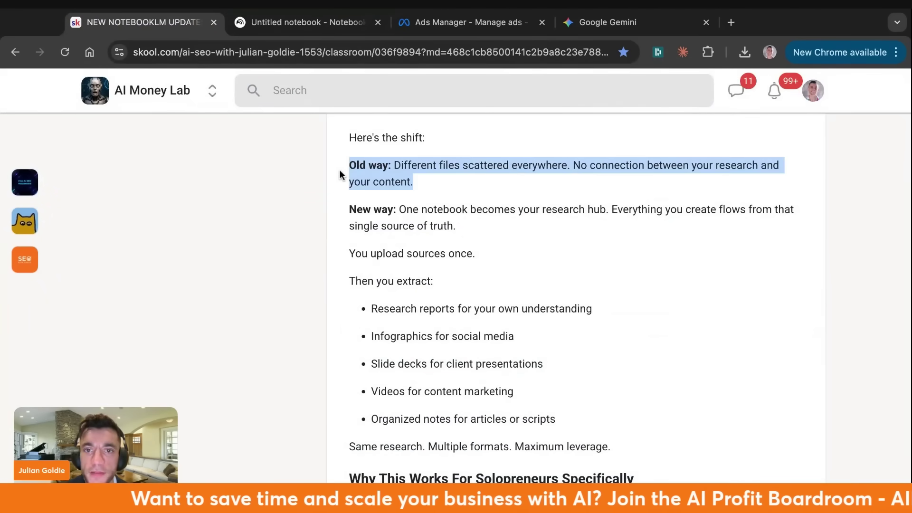
click(339, 170)
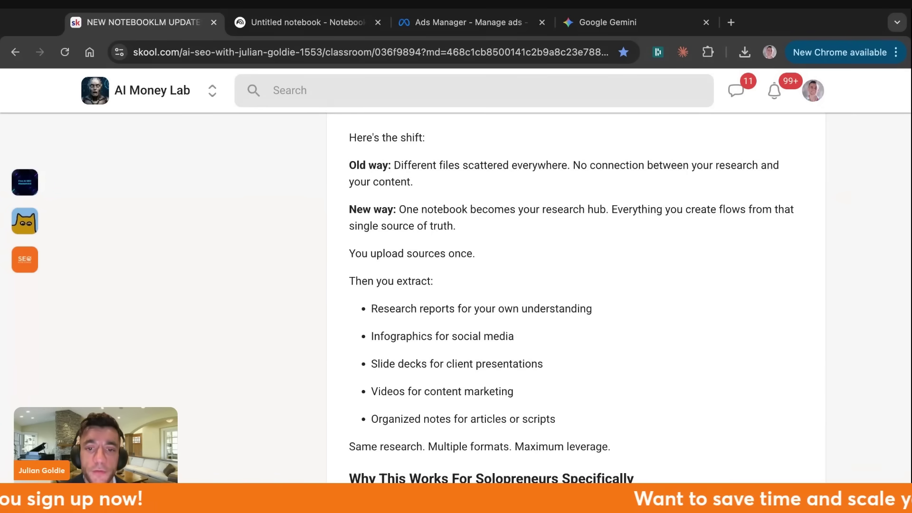
drag(349, 446, 503, 447)
triple_click(348, 443)
scroll(348, 444, down, 8)
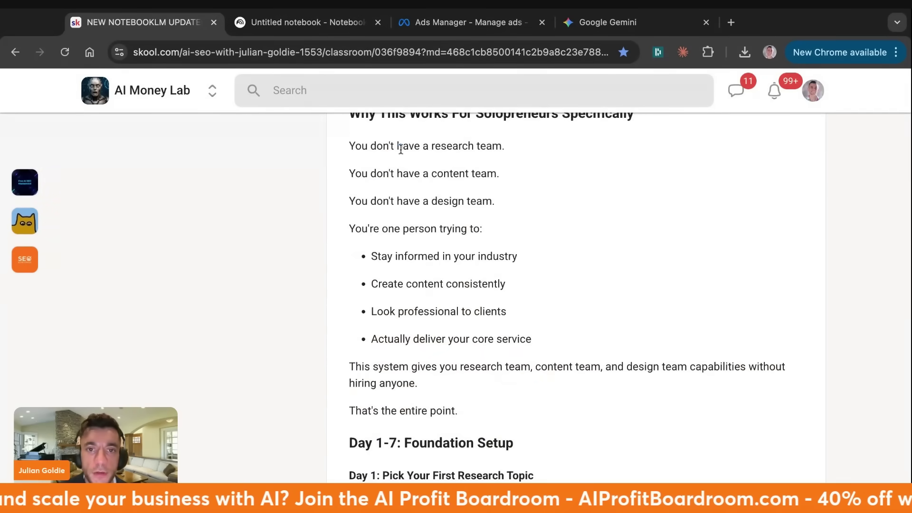
Highlight the no research, content and design team lines and the Stay informed bullets
triple_click(401, 146)
scroll(401, 148, up, 1)
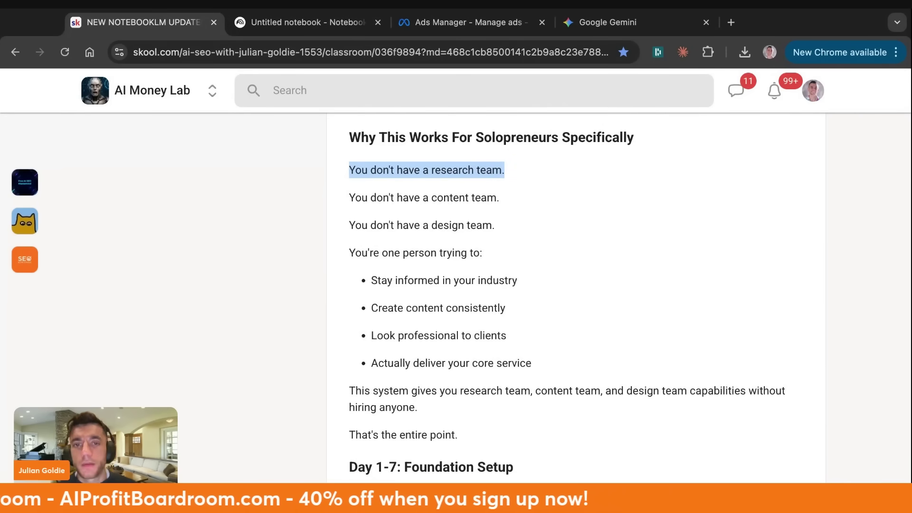
triple_click(446, 197)
triple_click(445, 232)
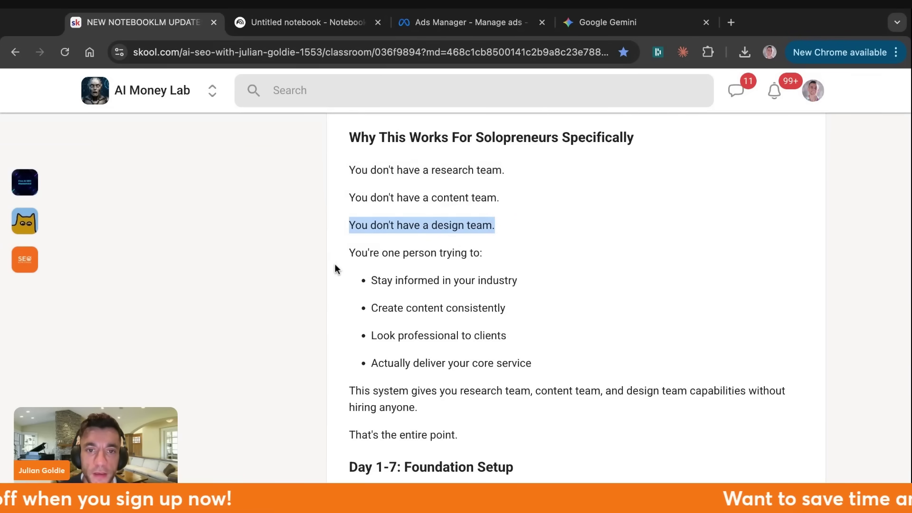
drag(467, 253, 334, 255)
triple_click(359, 281)
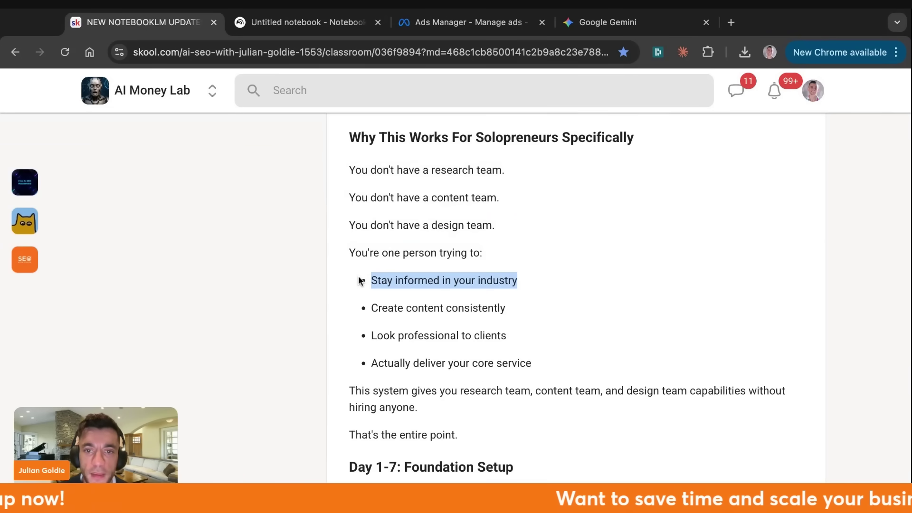
key(shift+Down)
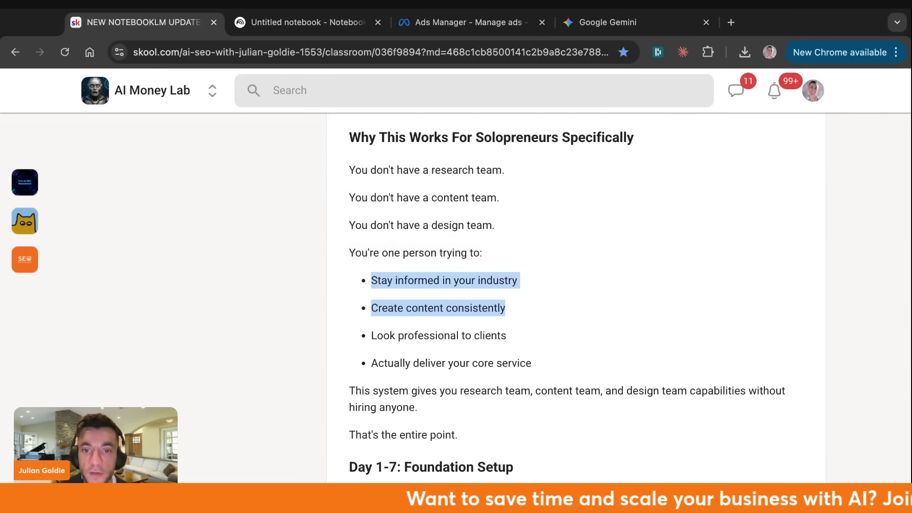
key(shift+Down)
key(shift+Down)
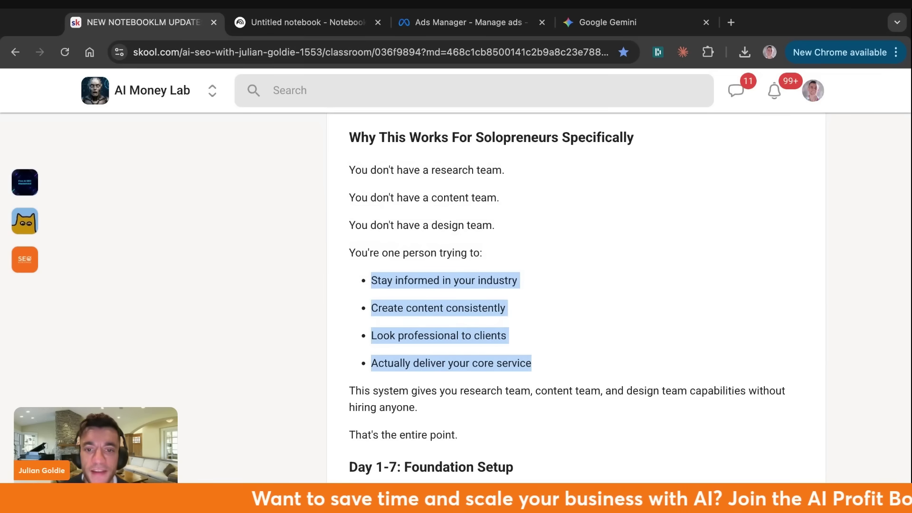
Highlight the team capabilities paragraph and the line 'That's the entire point'
drag(339, 389, 417, 408)
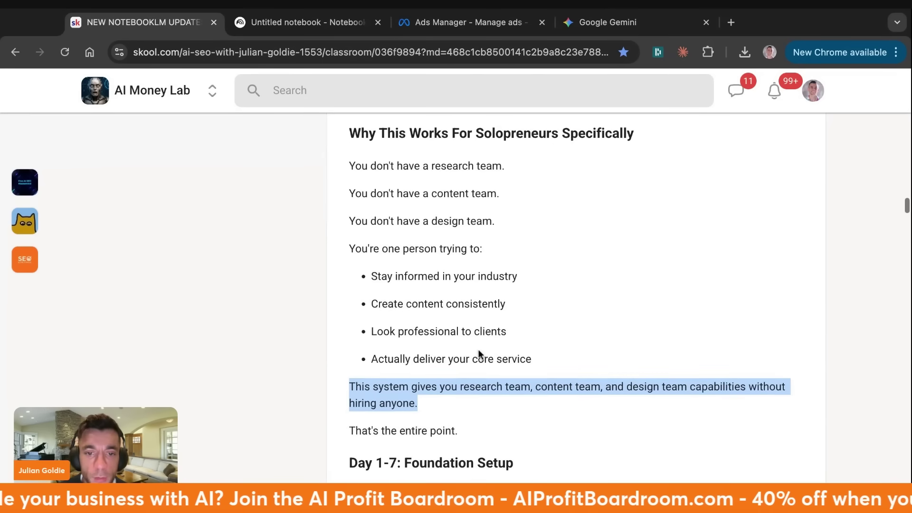
scroll(478, 356, down, 3)
drag(415, 364, 338, 367)
triple_click(338, 365)
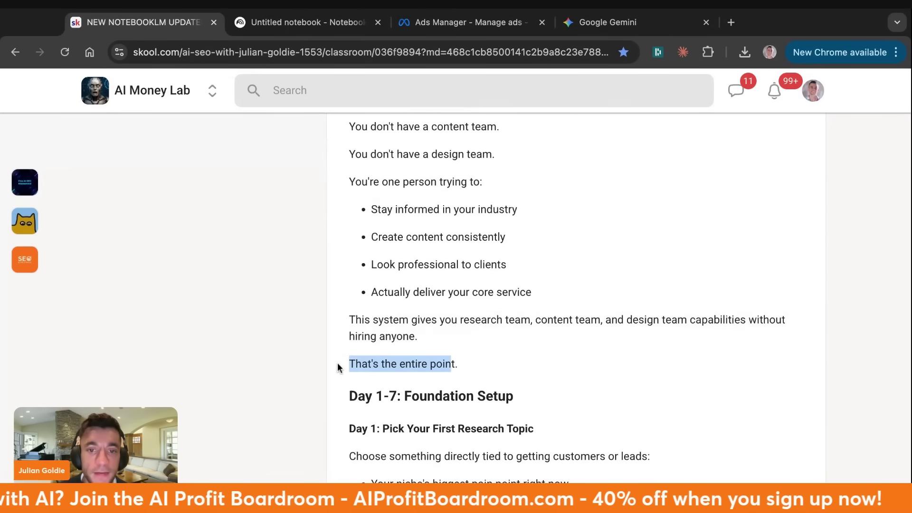
scroll(486, 369, down, 10)
click(312, 13)
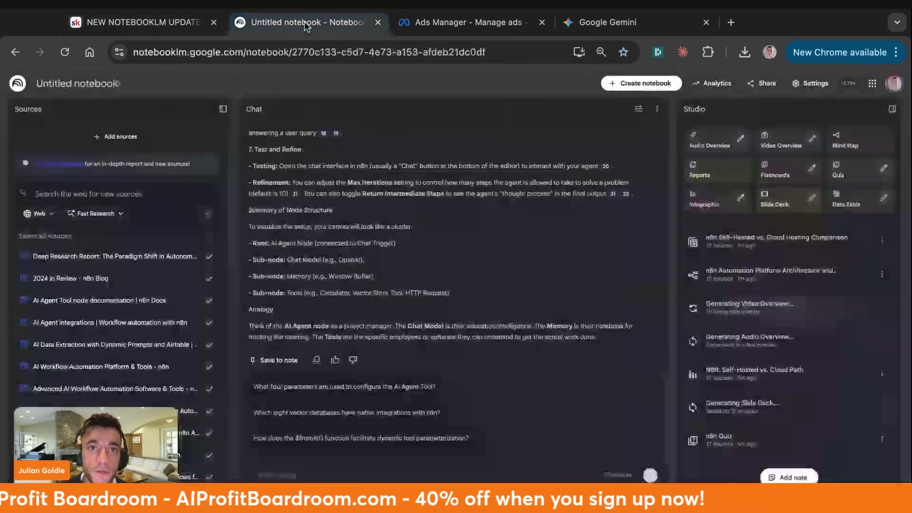
click(698, 375)
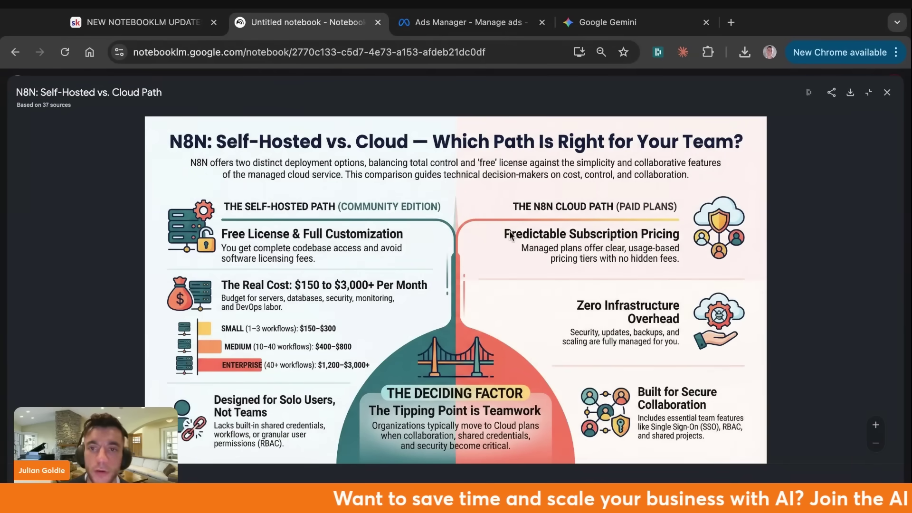
click(886, 92)
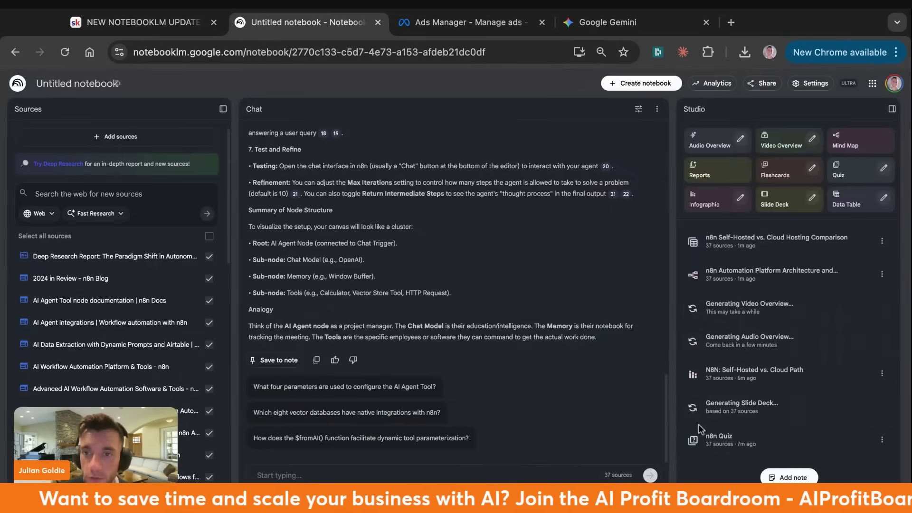
Review the n8n hosting comparison data table, then close it
click(696, 241)
scroll(695, 251, down, 5)
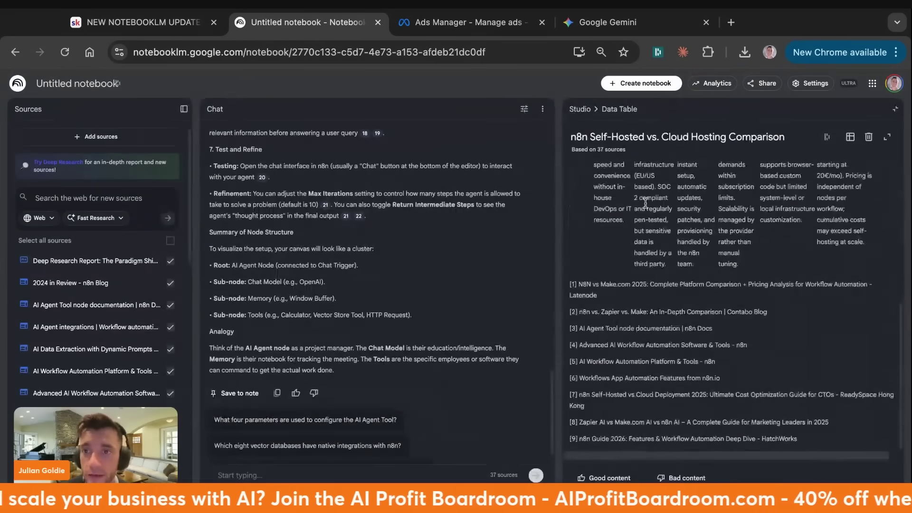
scroll(695, 251, up, 5)
click(887, 132)
Expand the n8n mind map's AI and Agentic Workflows and AI Agent Nodes branches, then view the n8n Quiz
click(750, 284)
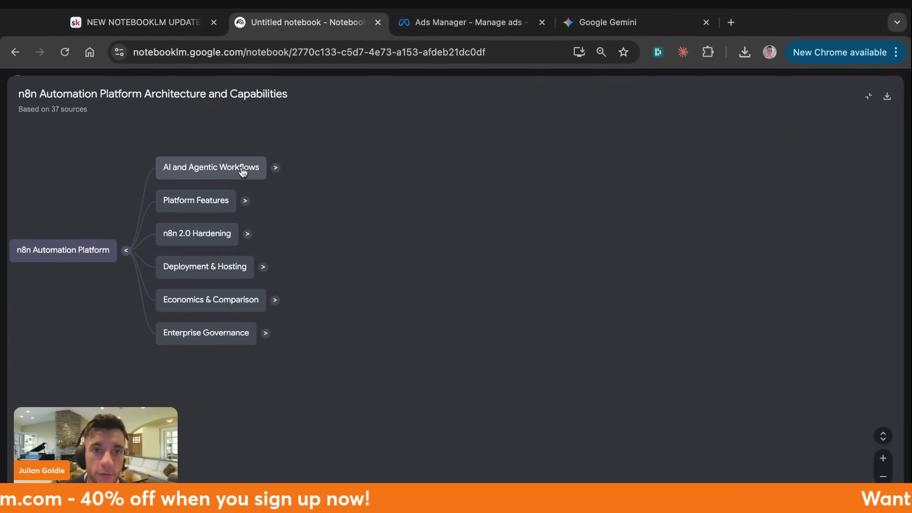
click(274, 168)
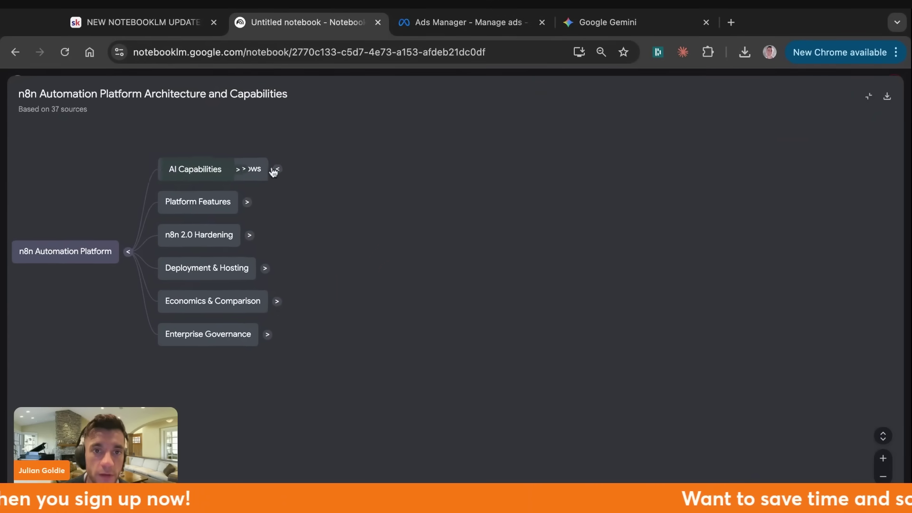
click(602, 275)
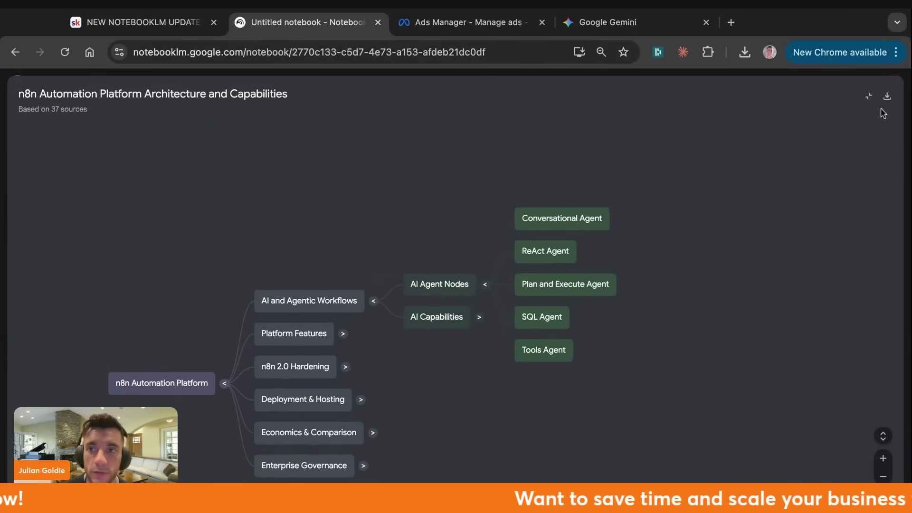
click(869, 92)
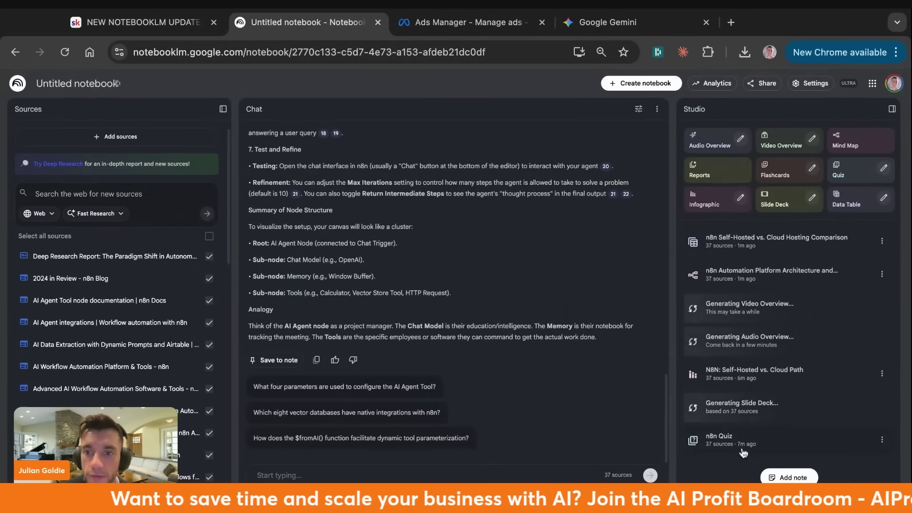
click(697, 409)
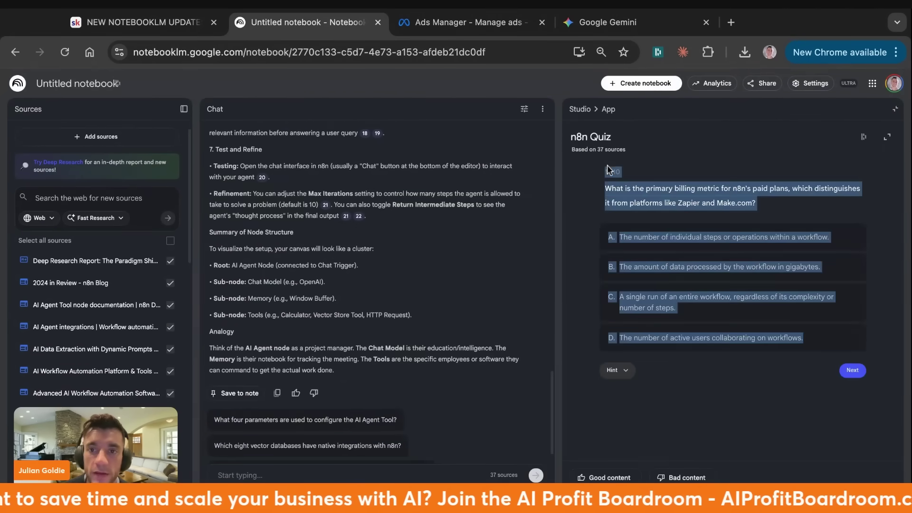
click(894, 109)
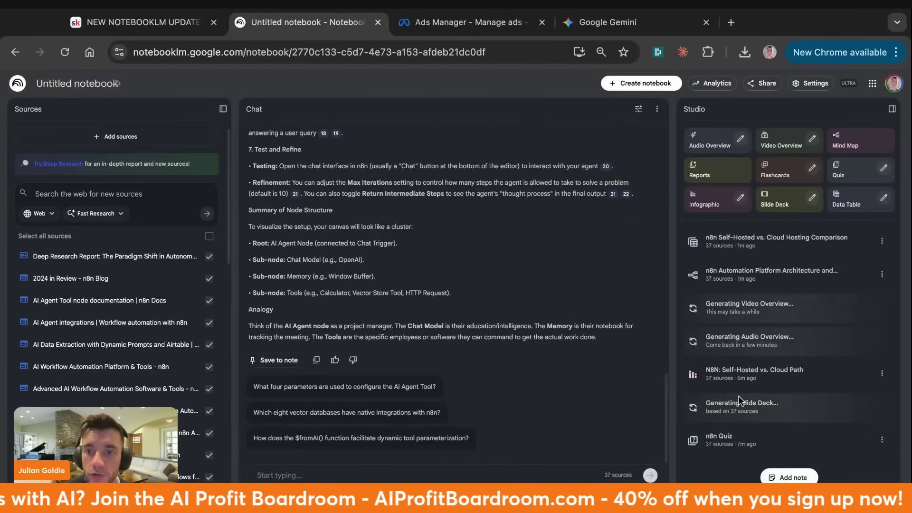
Open the Advanced Sales Standard Operating Procedure notebook from the NotebookLM home page
click(17, 83)
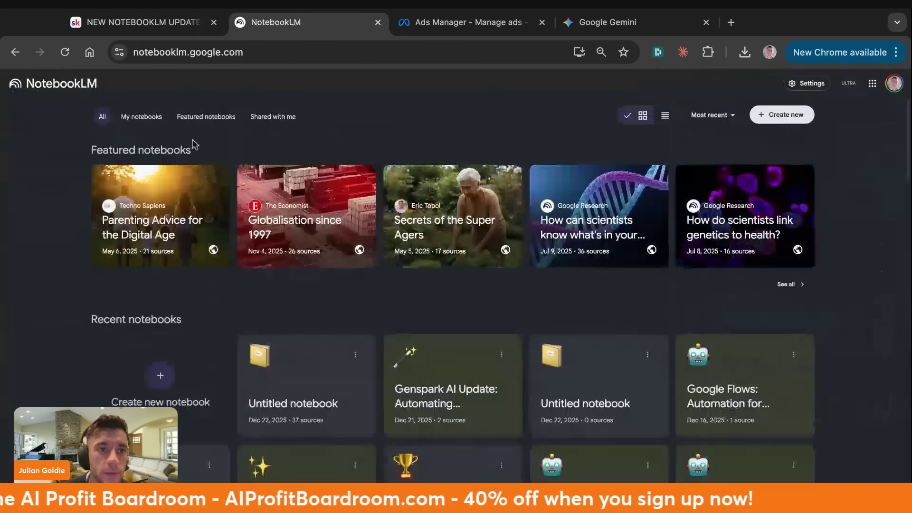
scroll(865, 306, down, 3)
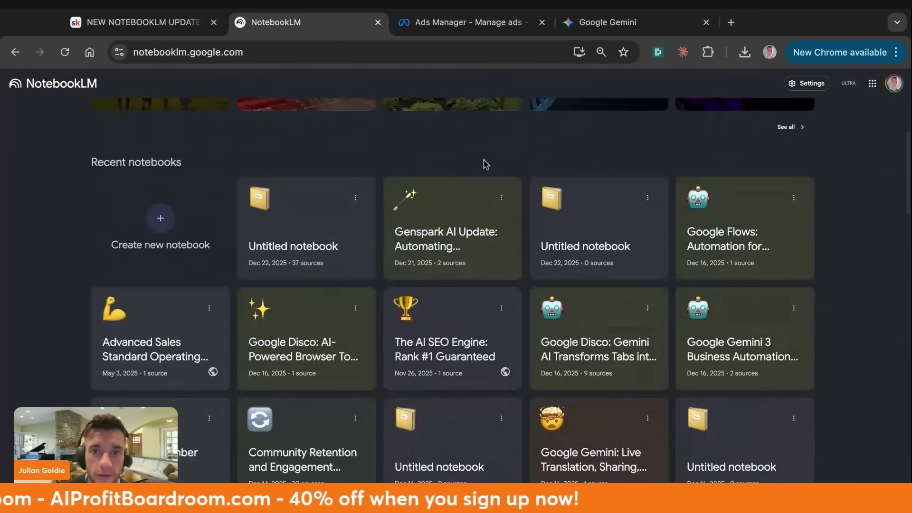
click(171, 332)
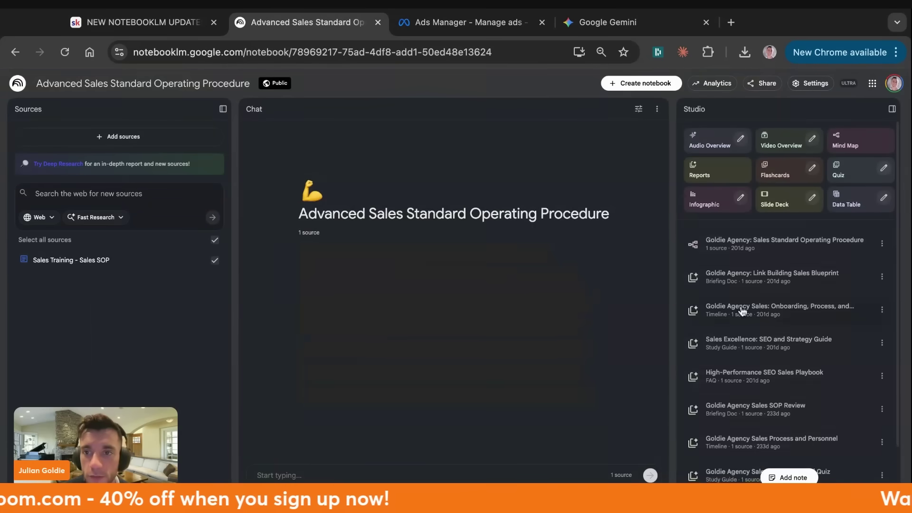
scroll(707, 285, down, 2)
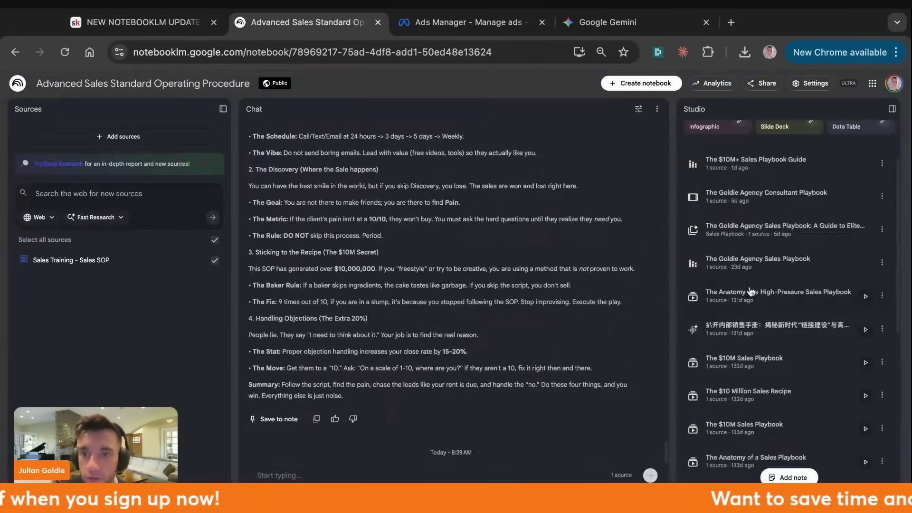
Play the High-Pressure Sales Playbook video to 02:09, pause it, and return to the Skool lesson
click(739, 302)
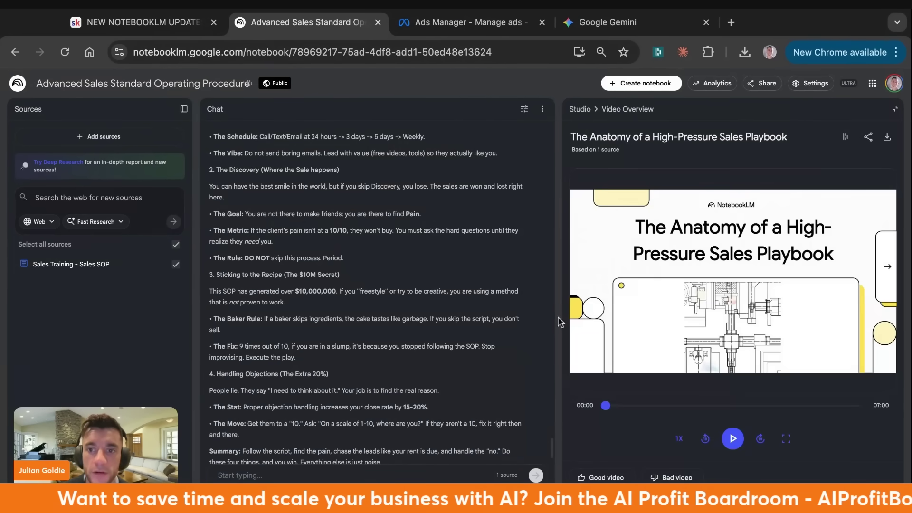
drag(605, 406, 639, 405)
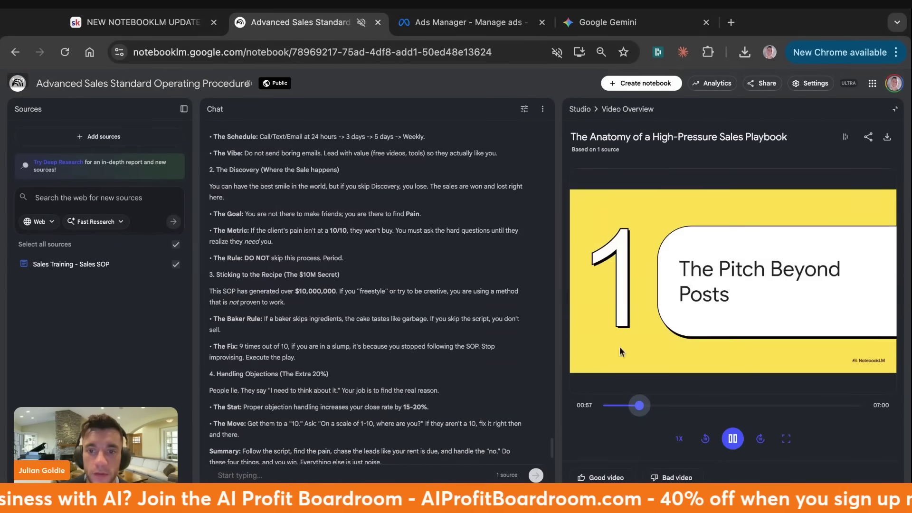
click(684, 405)
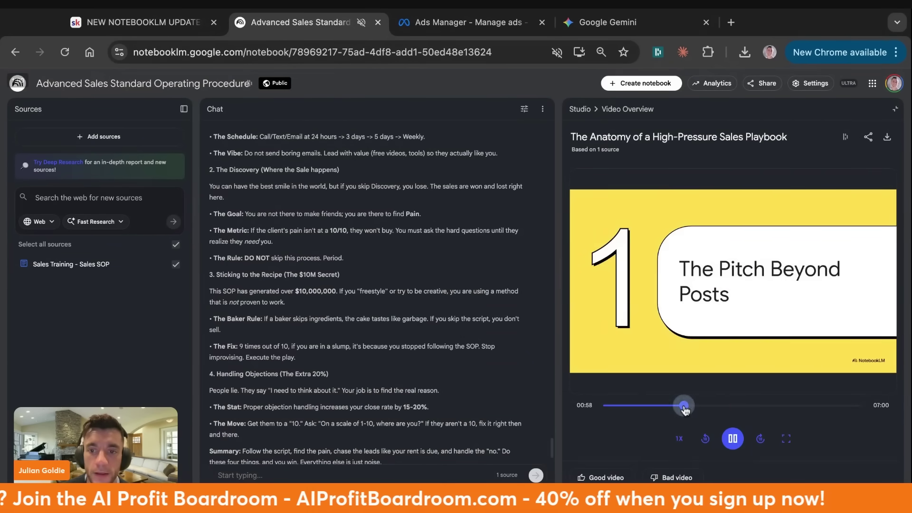
click(733, 438)
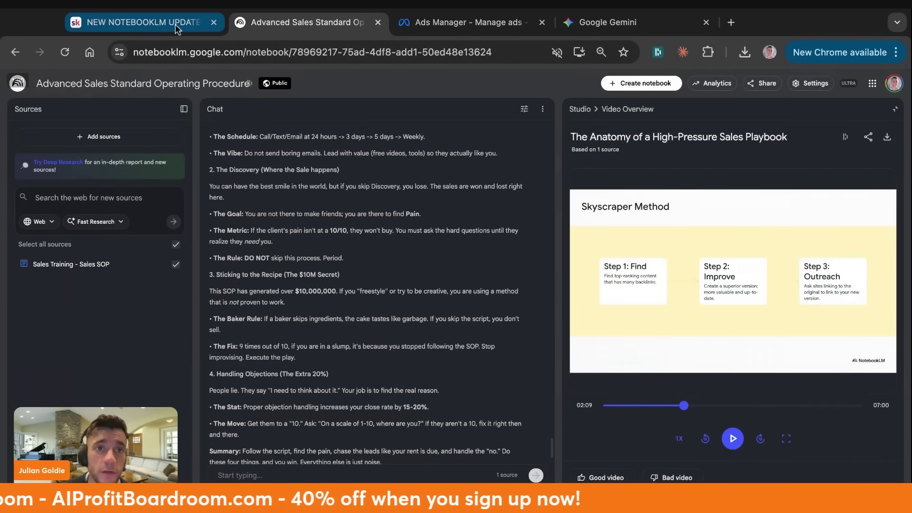
click(162, 25)
scroll(343, 137, up, 2)
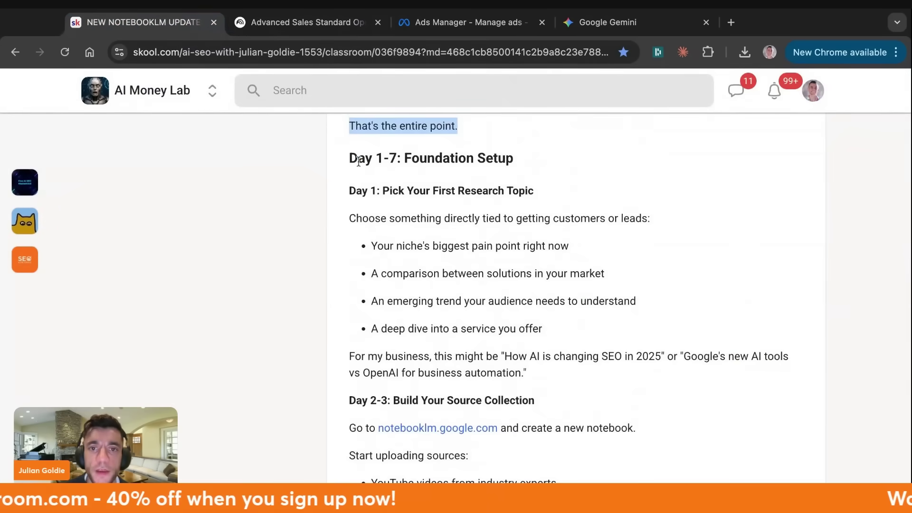